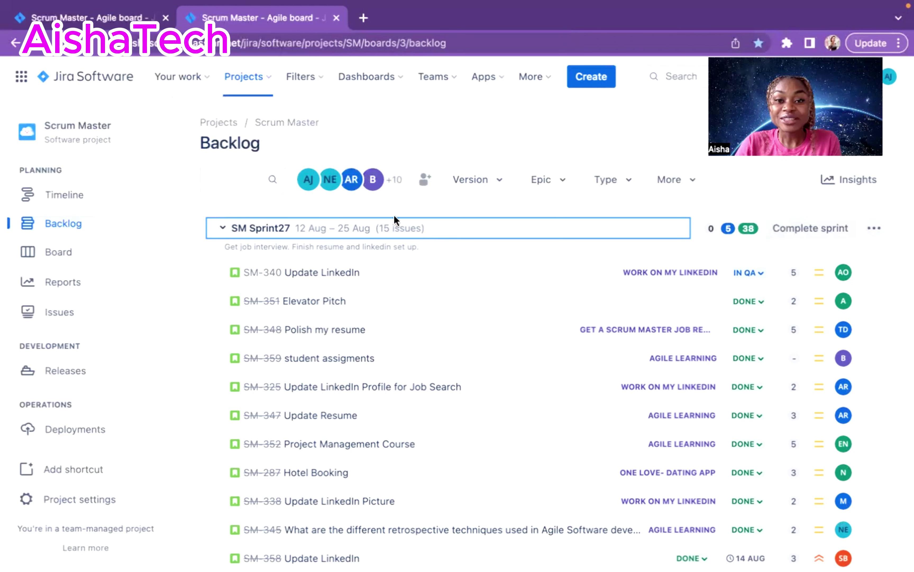
# Scroll through the Scrum Master backlog to review SM Sprint27's 15 issues.
pyautogui.scroll(-1, 467, 143)
pyautogui.scroll(1, 467, 144)
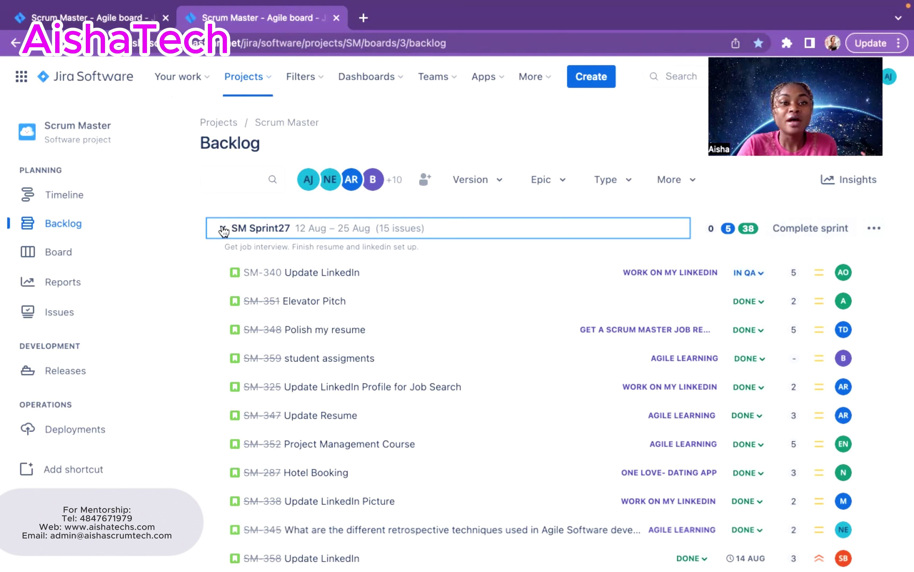
# Collapse SM Sprint27 to reveal the empty SM Sprint28 and the 32-issue Backlog.
pyautogui.click(223, 228)
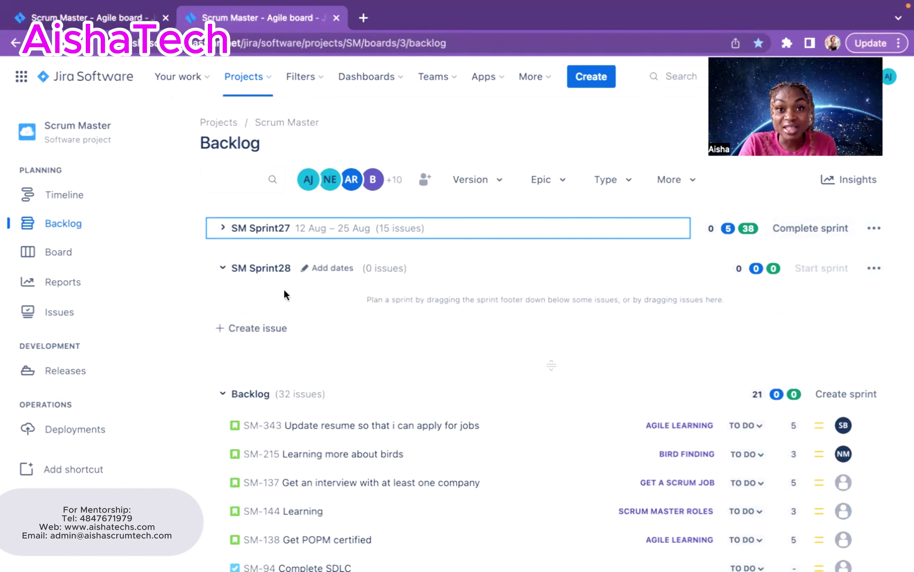
pyautogui.scroll(-3, 402, 403)
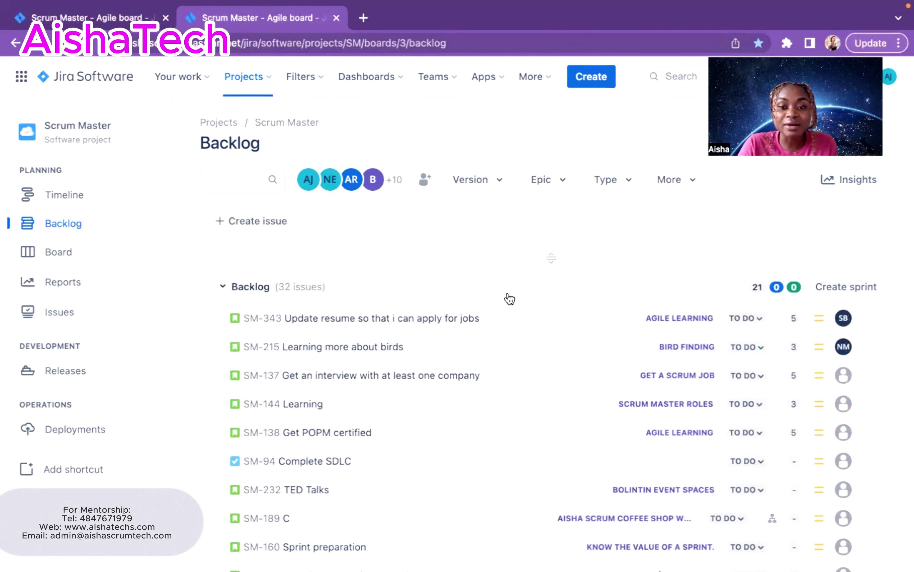
pyautogui.scroll(3, 418, 404)
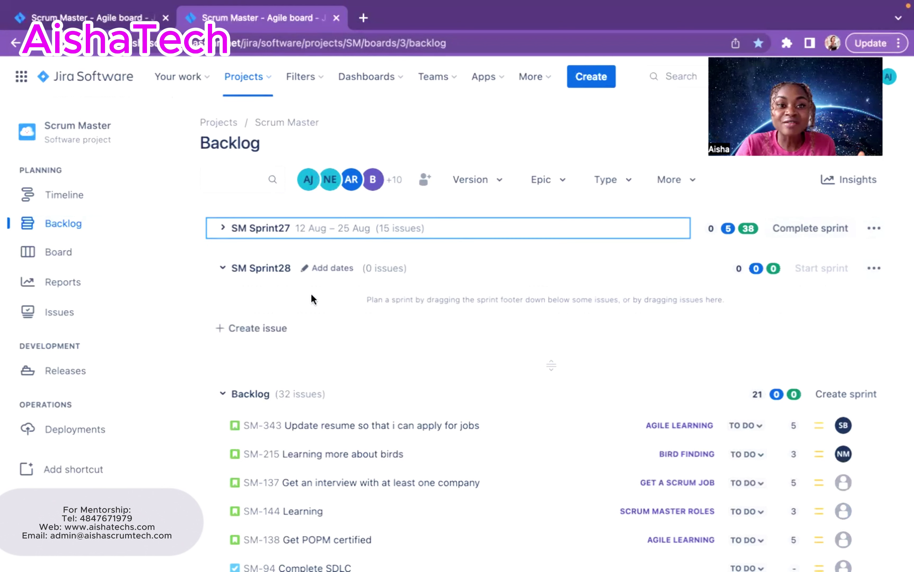
pyautogui.scroll(1, 397, 351)
# Create sprint SM Sprint29 below SM Sprint28, then collapse and re-expand it.
pyautogui.scroll(-1, 397, 349)
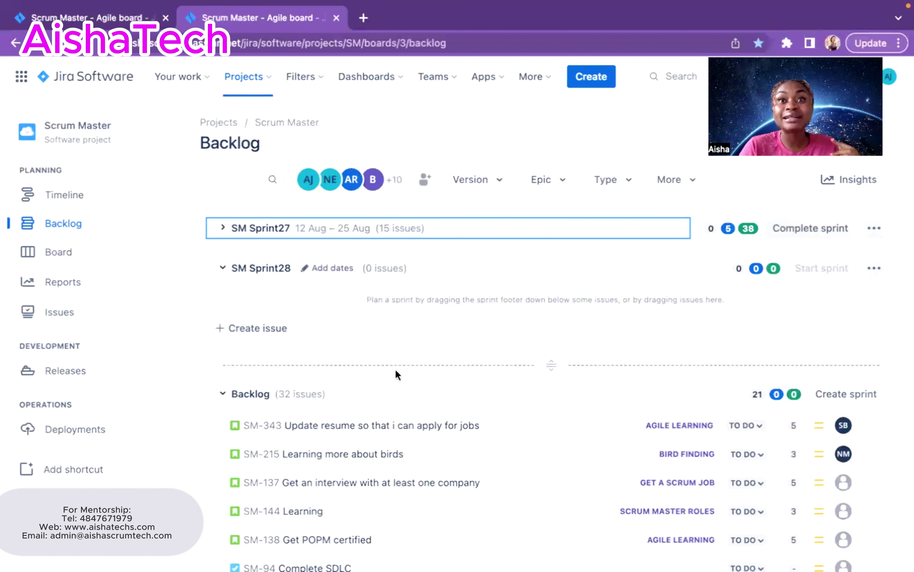
pyautogui.click(842, 394)
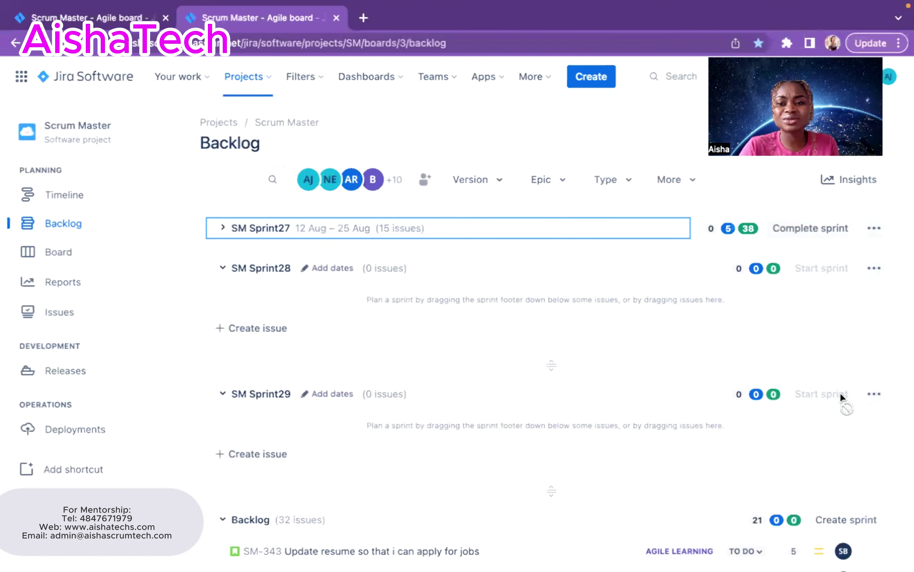
pyautogui.click(266, 395)
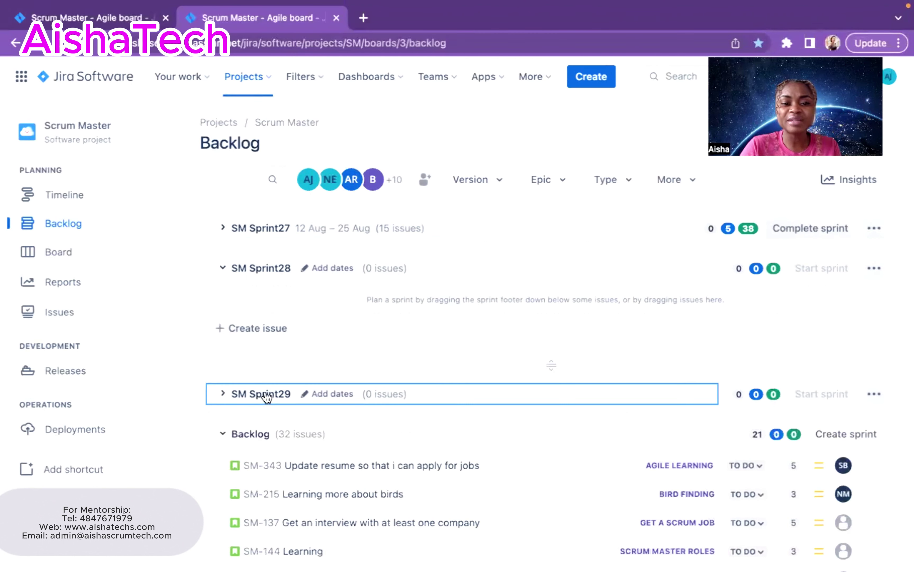
pyautogui.click(267, 395)
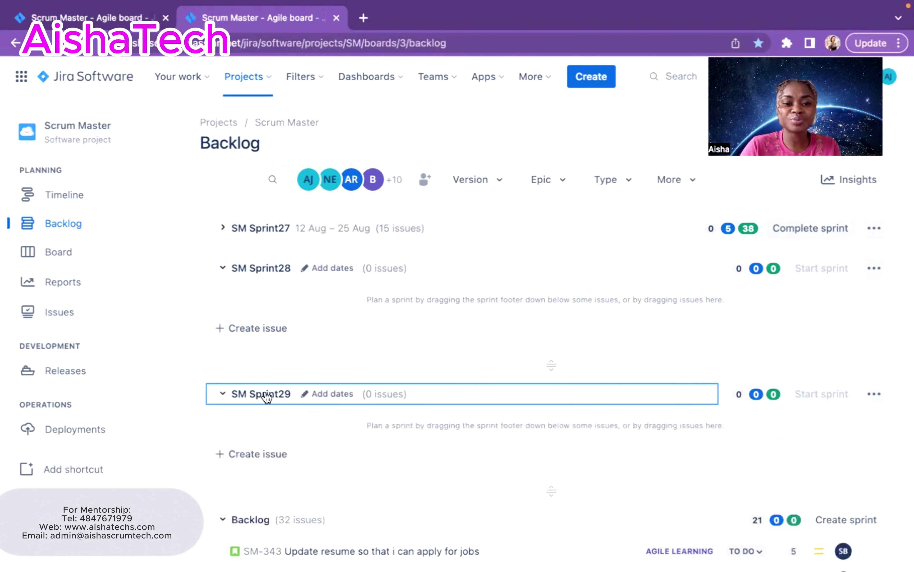
# Edit SM Sprint29, replacing the name Future Sprint with 'Refined Backlog'.
pyautogui.click(312, 397)
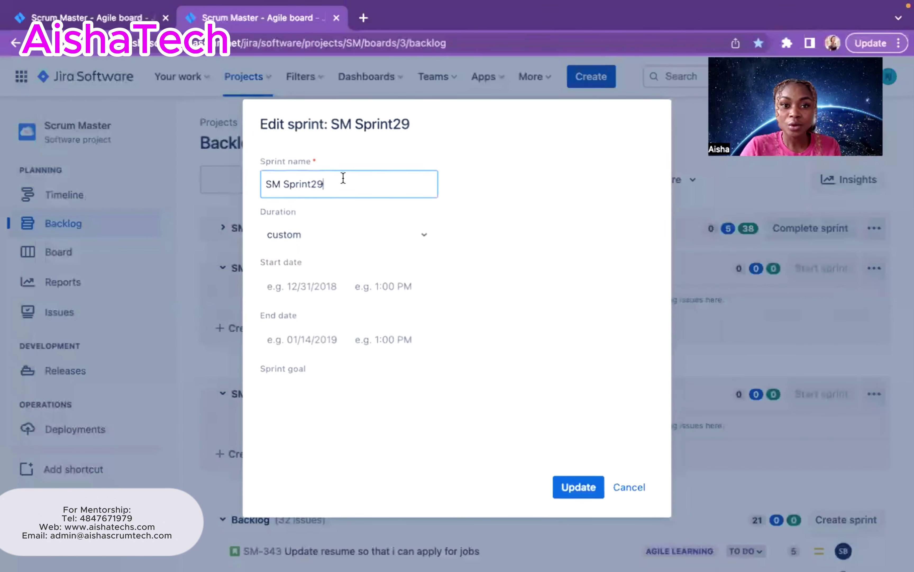
pyautogui.press('BackSpace')
pyautogui.press('BackSpace')
pyautogui.press('BackSpace')
pyautogui.press('BackSpace')
pyautogui.press('BackSpace')
pyautogui.press('BackSpace')
pyautogui.press('BackSpace')
pyautogui.press('BackSpace')
pyautogui.press('BackSpace')
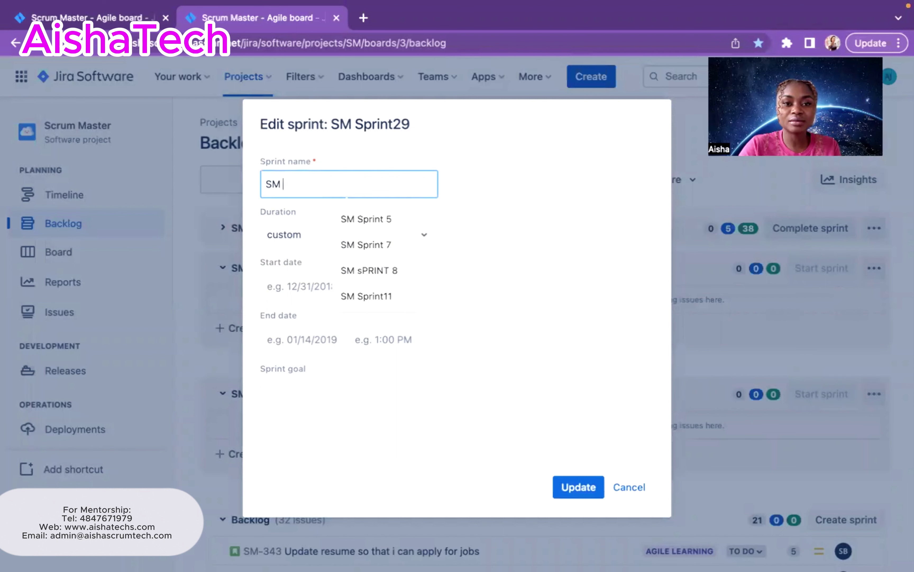
pyautogui.press('BackSpace')
pyautogui.press('BackSpace')
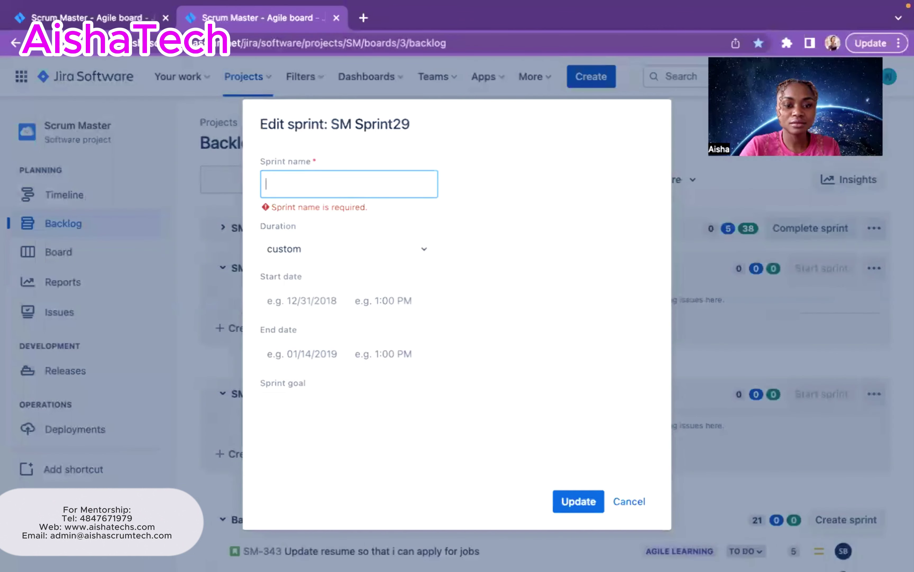
pyautogui.press('Return')
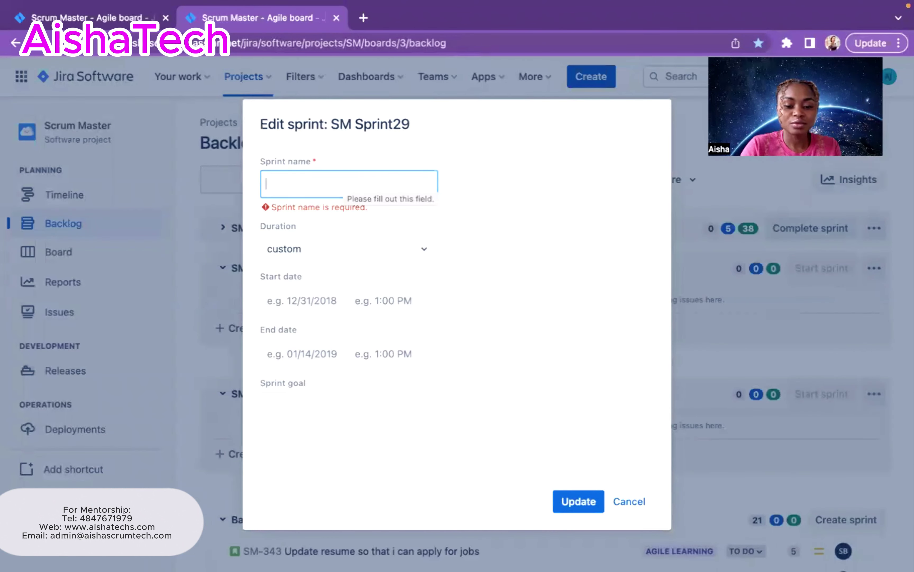
pyautogui.write('Future ')
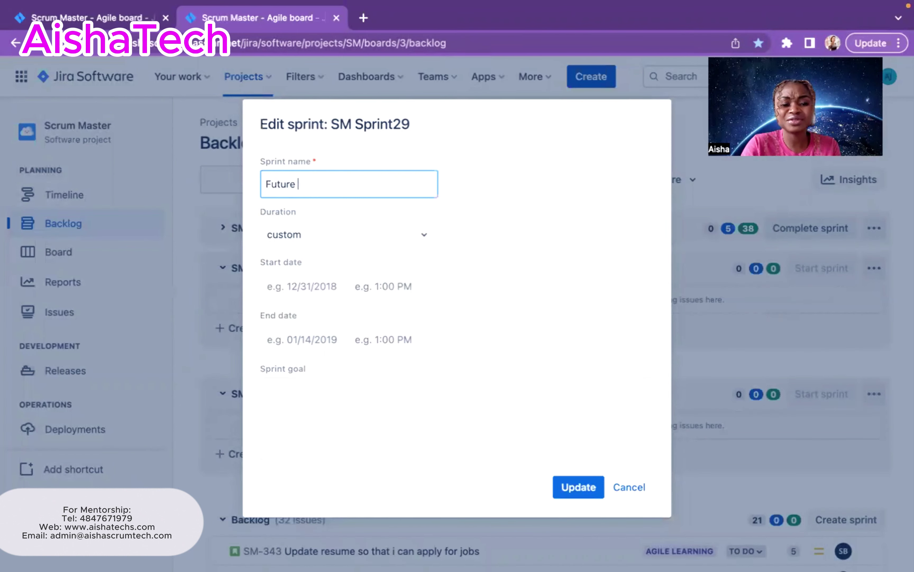
pyautogui.write('Sprint')
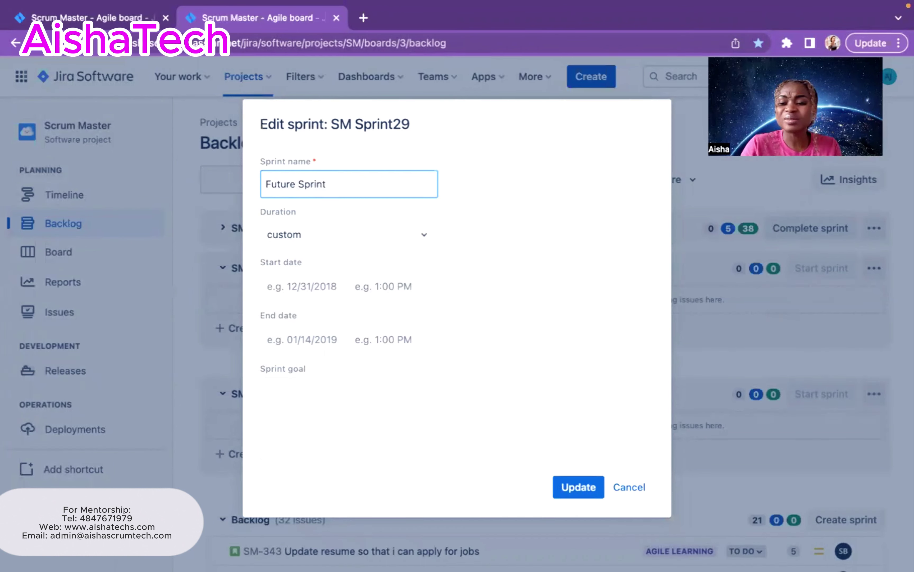
pyautogui.press('BackSpace')
pyautogui.press('BackSpace')
pyautogui.press('BackSpace')
pyautogui.press('BackSpace')
pyautogui.press('BackSpace')
pyautogui.press('BackSpace')
pyautogui.press('BackSpace')
pyautogui.press('BackSpace')
pyautogui.press('BackSpace')
pyautogui.press('BackSpace')
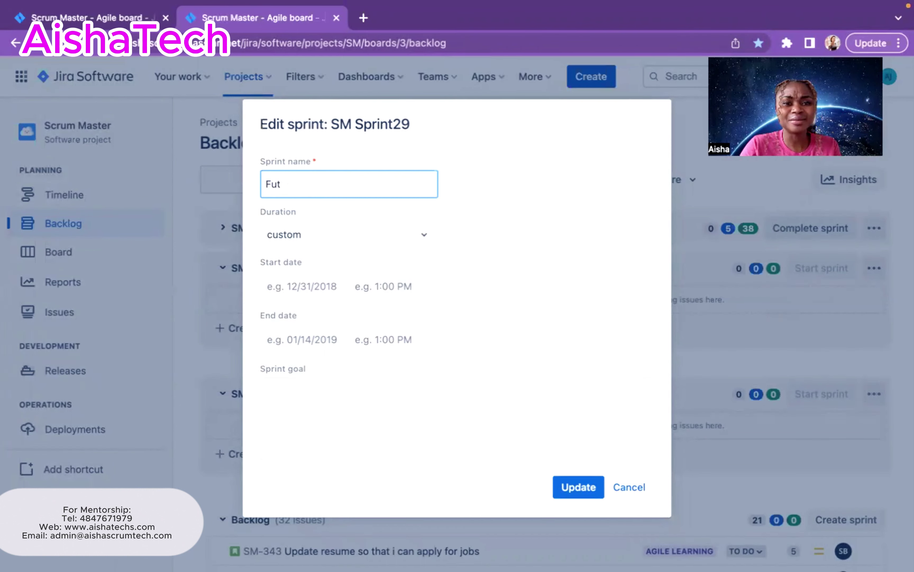
pyautogui.press('BackSpace')
pyautogui.press('BackSpace')
pyautogui.press('BackSpace')
pyautogui.write('R')
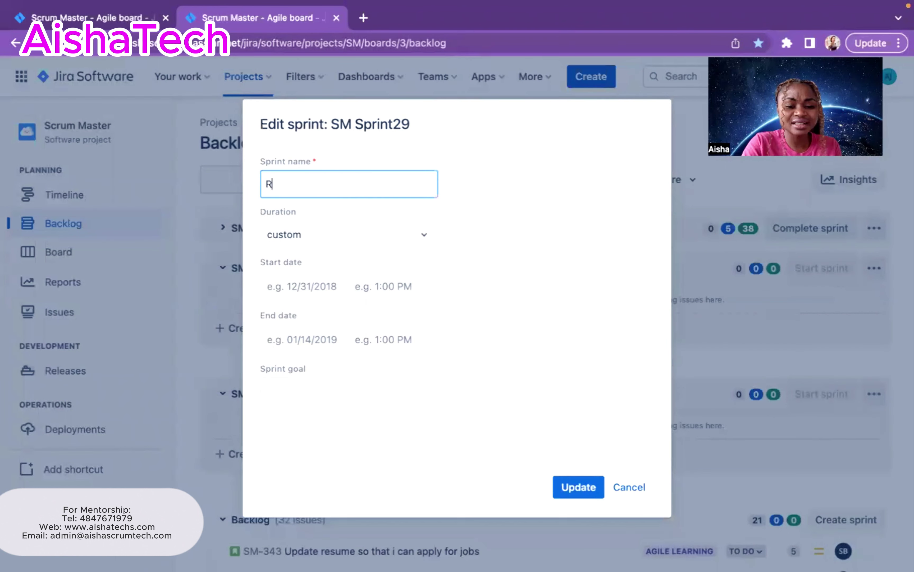
pyautogui.write('efined ')
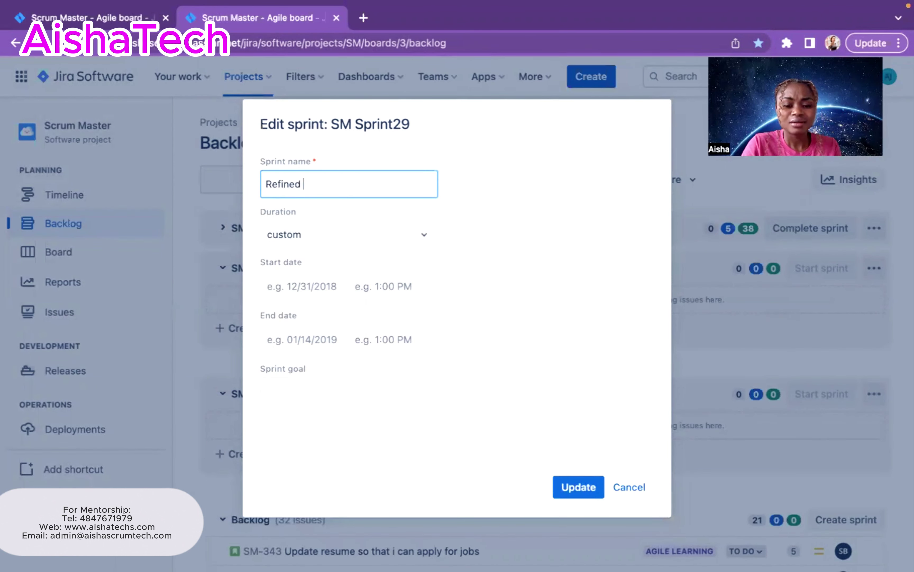
pyautogui.write('Backlo')
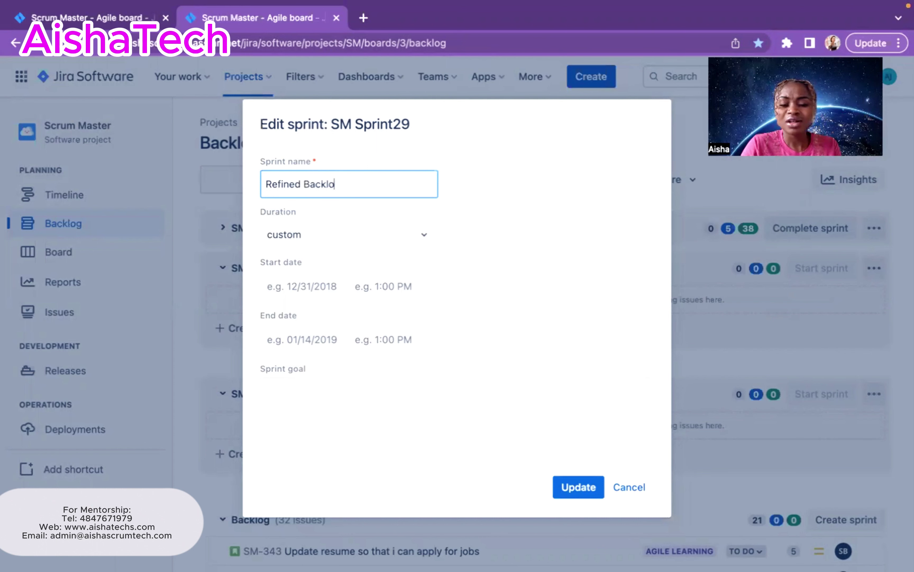
pyautogui.write('g')
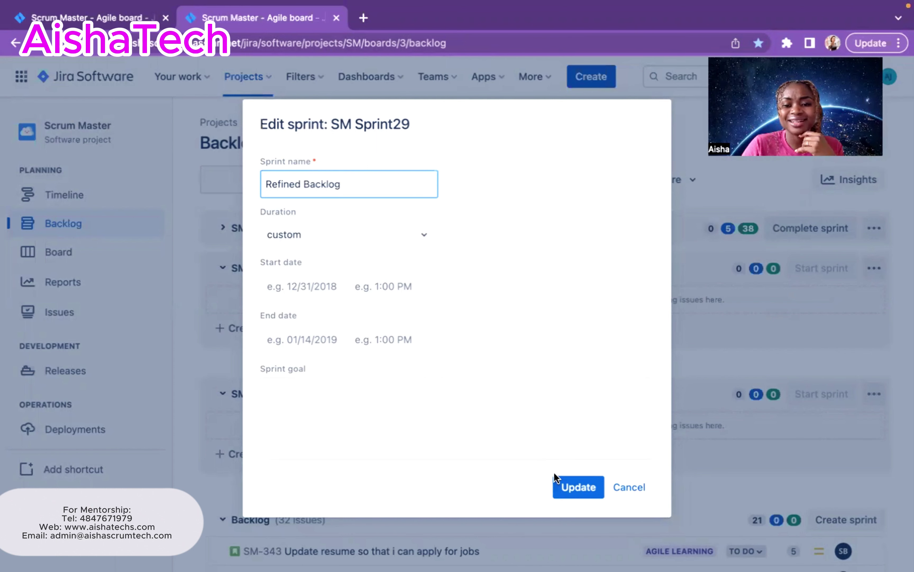
# Save the sprint as 'Refined Backlog' and check it in the backlog.
pyautogui.click(573, 488)
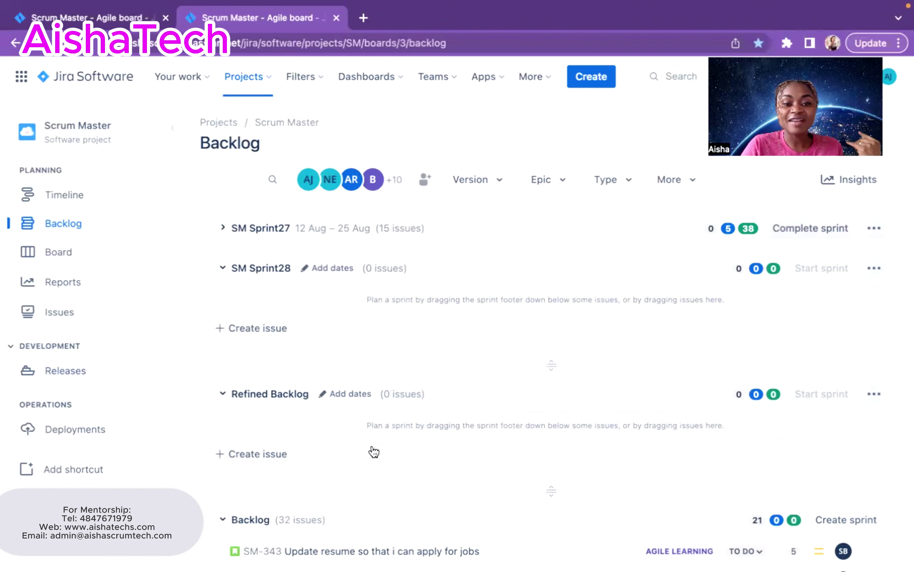
pyautogui.scroll(-4, 373, 451)
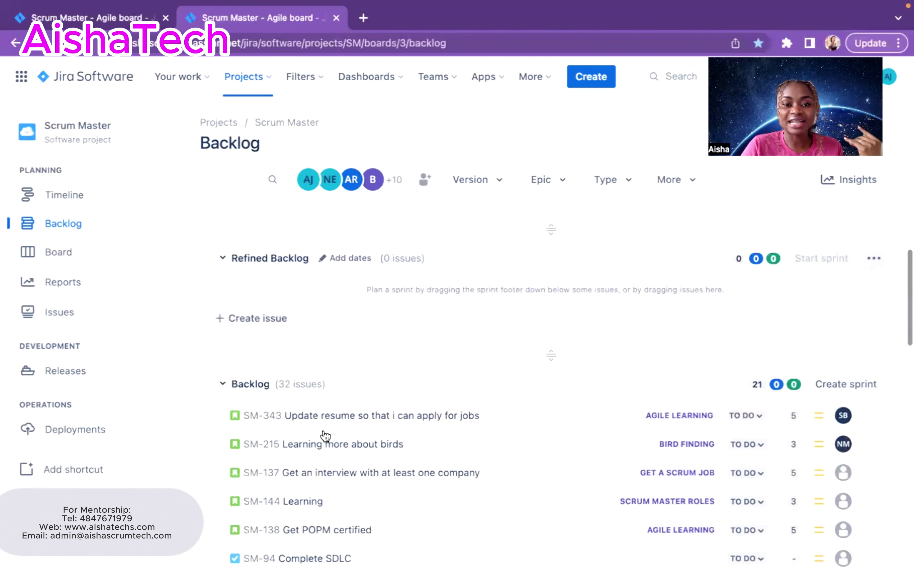
pyautogui.scroll(1, 325, 435)
pyautogui.scroll(-2, 325, 434)
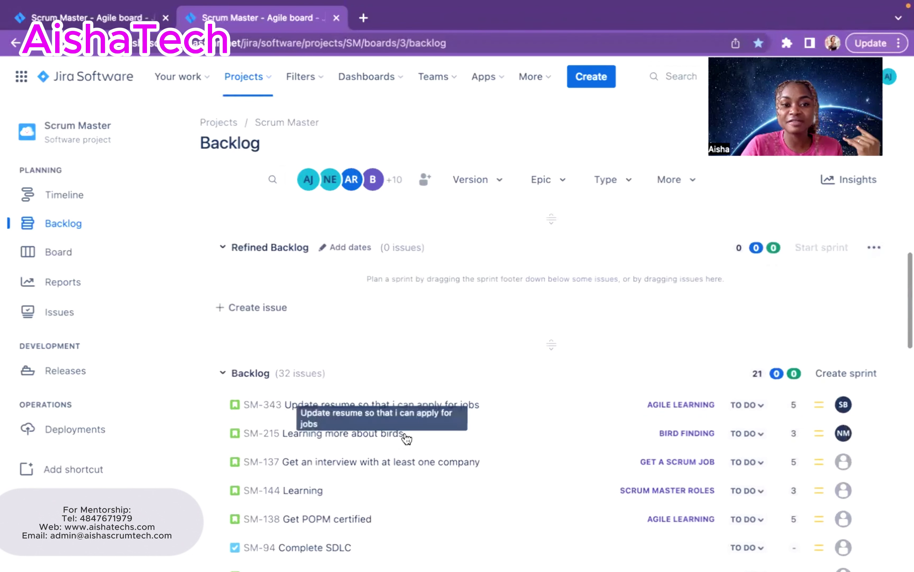
pyautogui.scroll(3, 406, 439)
pyautogui.scroll(2, 434, 355)
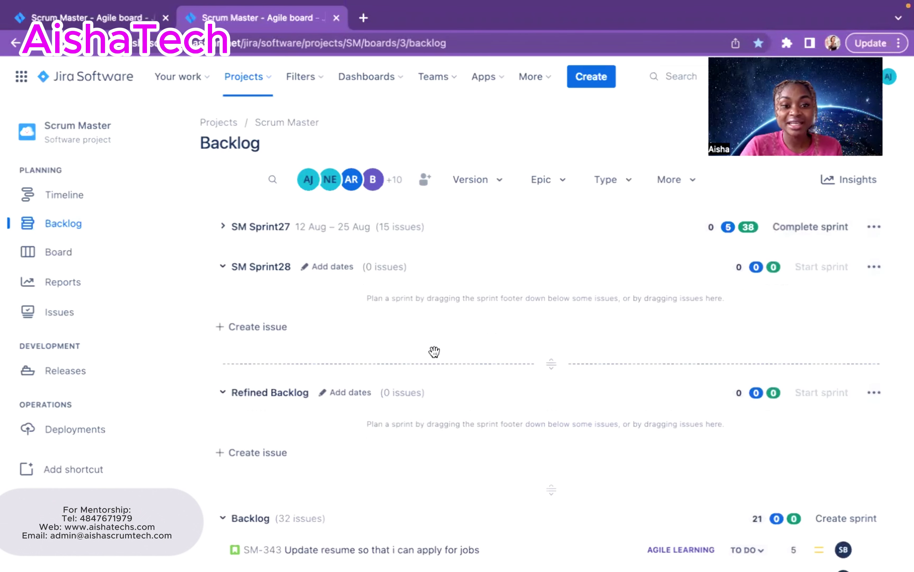
pyautogui.scroll(-6, 435, 352)
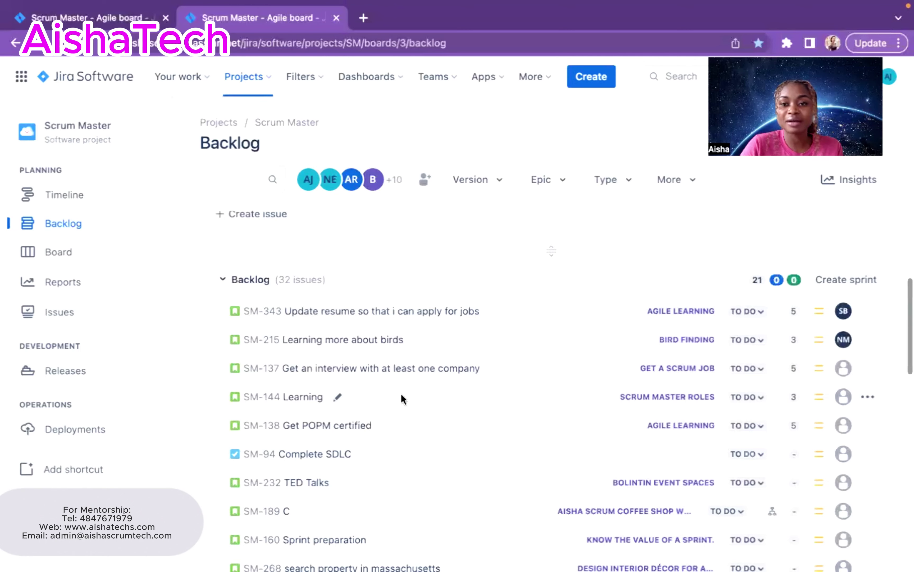
pyautogui.scroll(5, 402, 397)
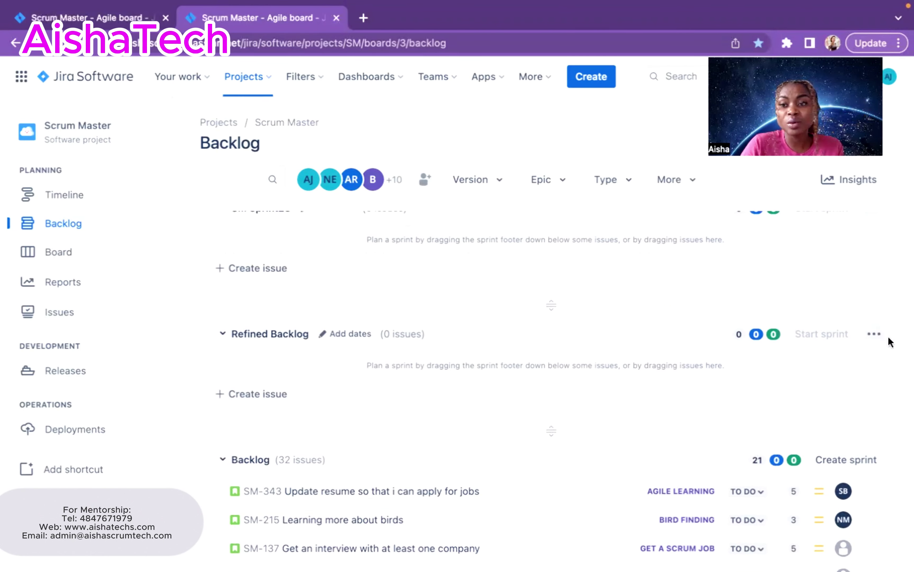
# Delete the Refined Backlog sprint and confirm the deletion.
pyautogui.click(875, 334)
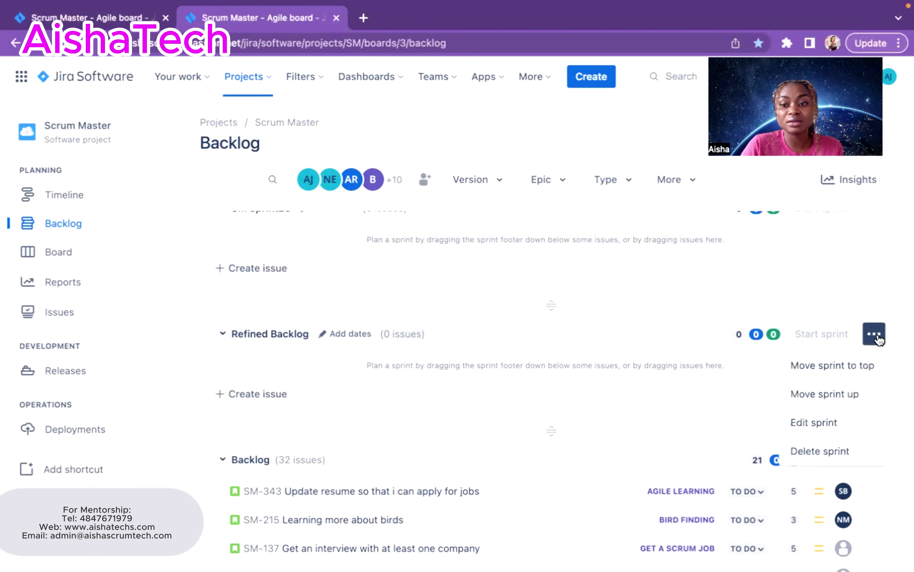
pyautogui.click(820, 456)
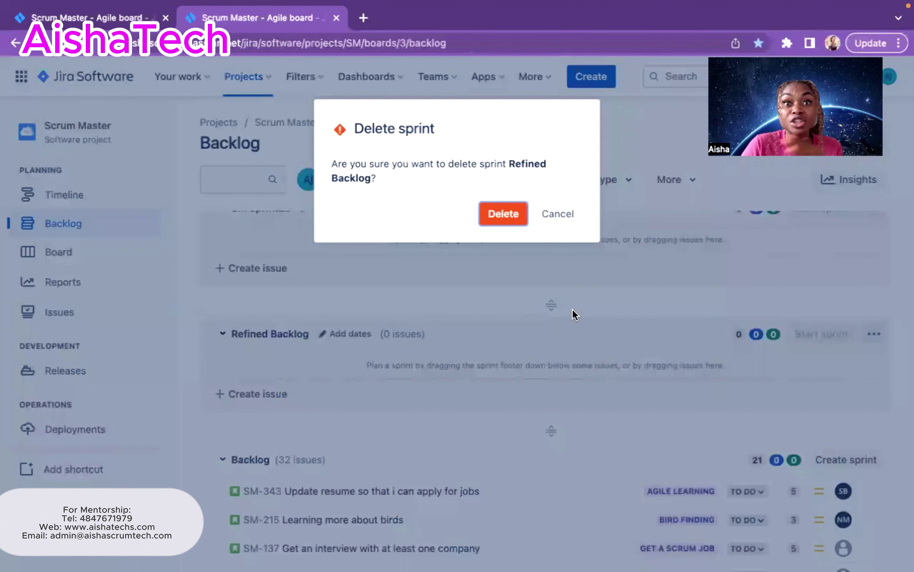
pyautogui.click(514, 213)
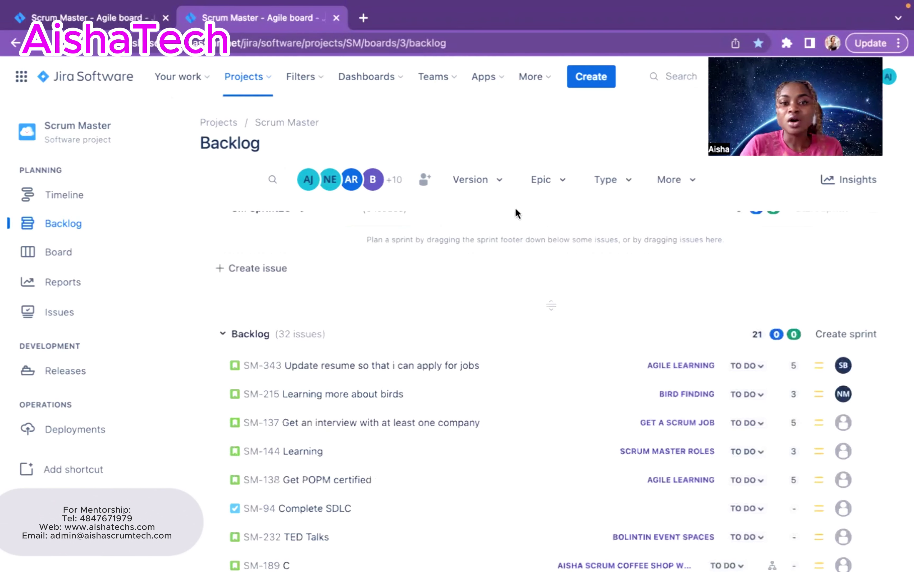
pyautogui.scroll(2, 494, 377)
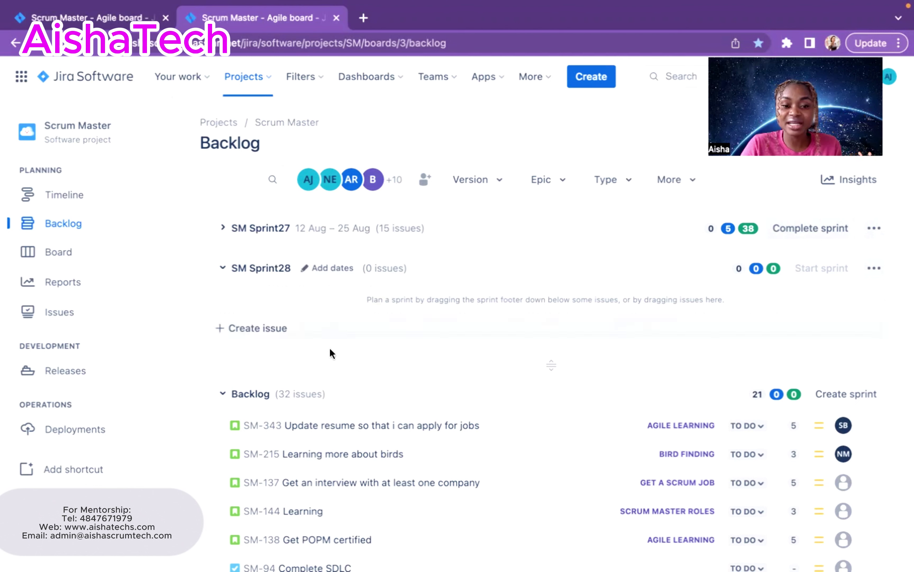
pyautogui.scroll(-2, 327, 352)
pyautogui.scroll(-3, 454, 394)
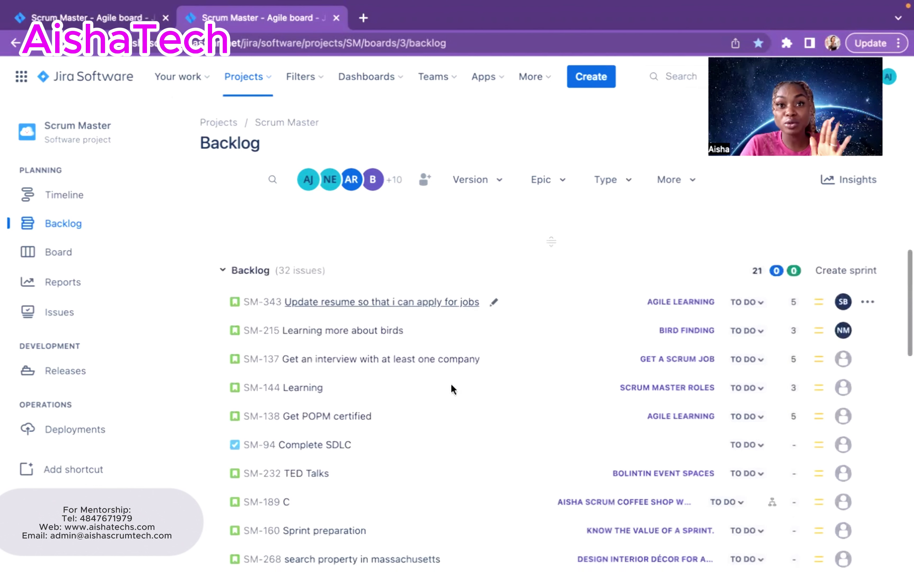
pyautogui.scroll(-2, 451, 383)
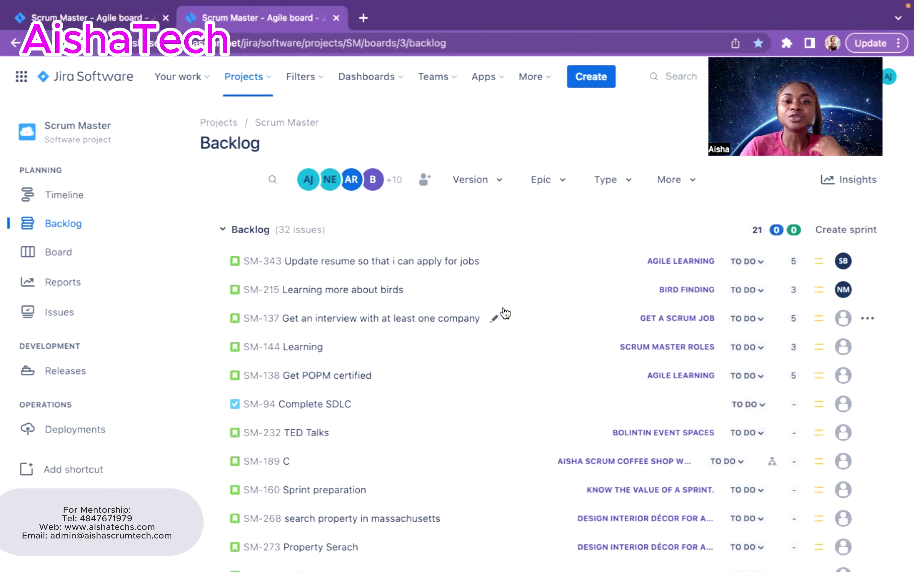
pyautogui.scroll(2, 475, 213)
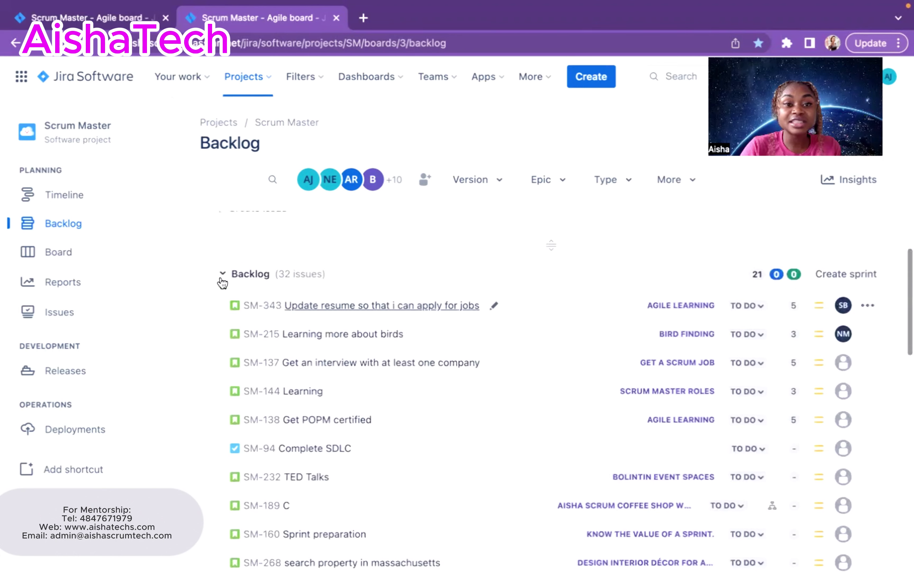
pyautogui.click(223, 274)
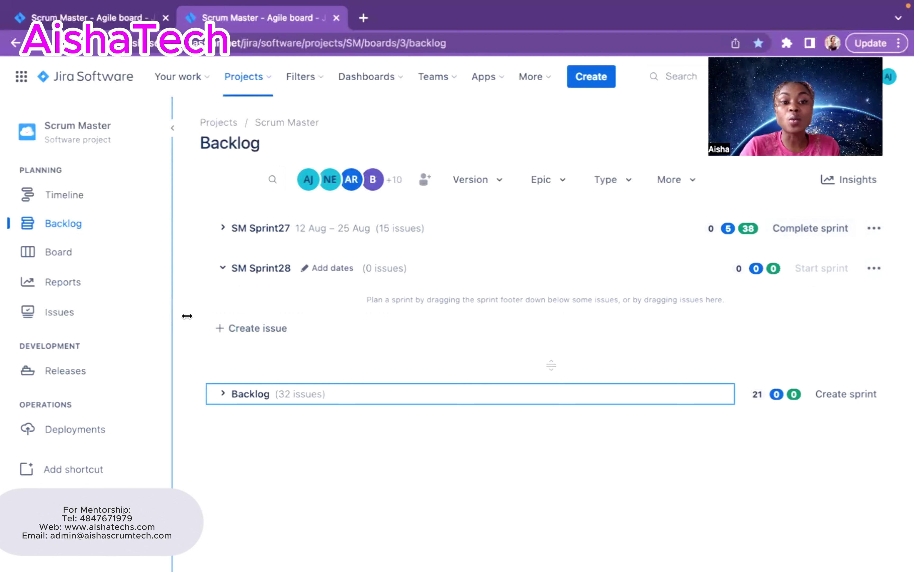
pyautogui.click(223, 394)
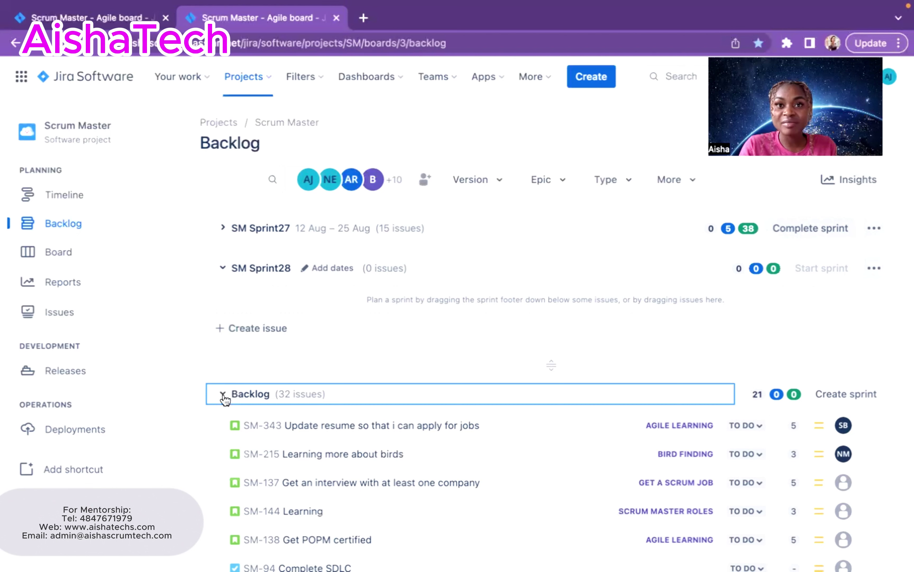
pyautogui.scroll(-5, 347, 359)
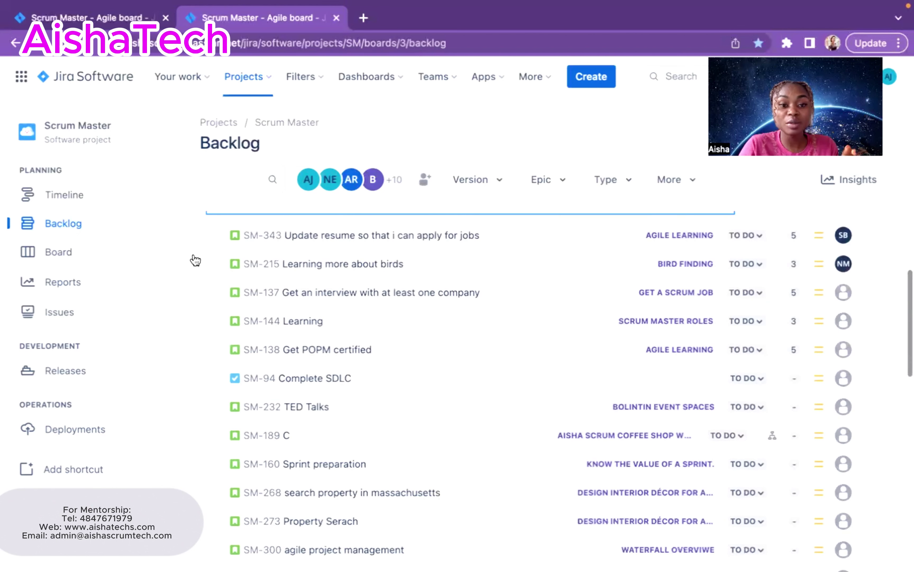
pyautogui.scroll(5, 374, 310)
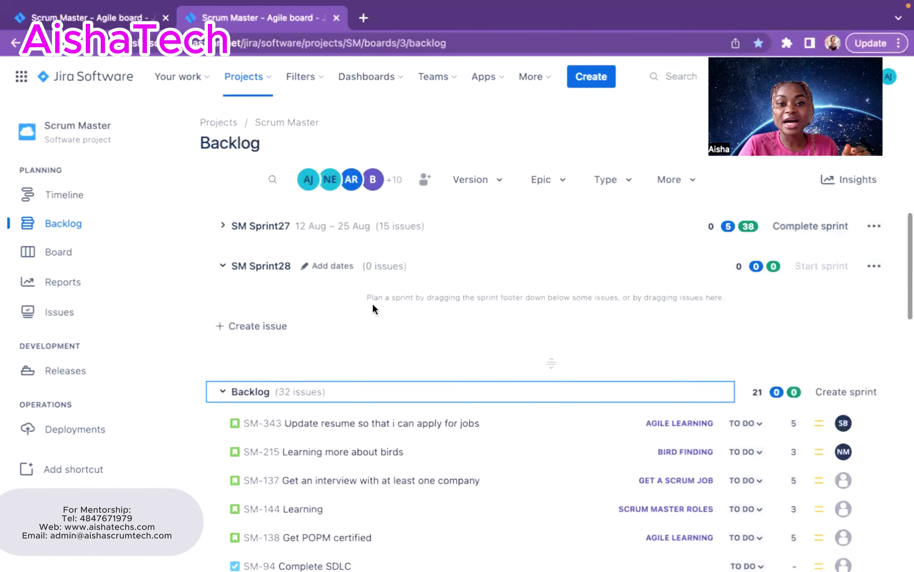
pyautogui.scroll(-1, 372, 307)
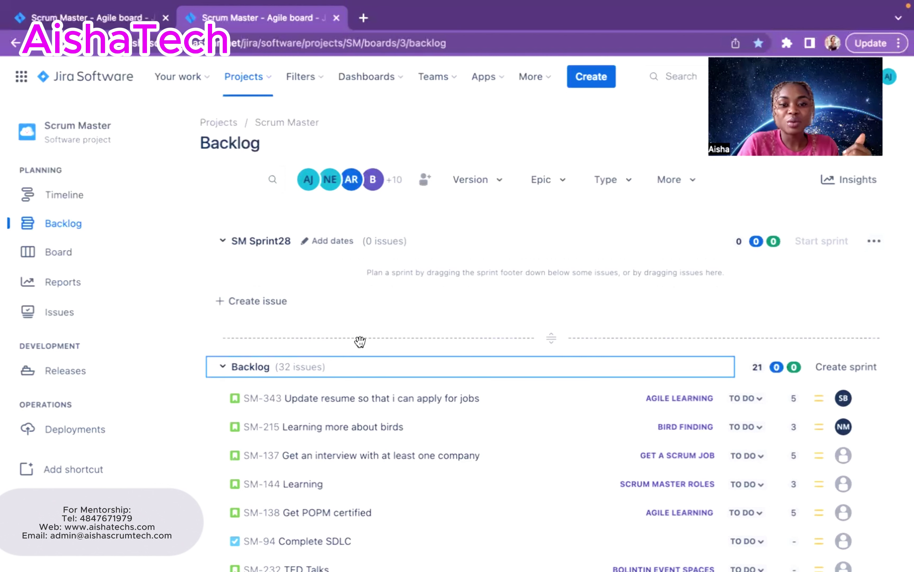
pyautogui.scroll(-3, 377, 425)
pyautogui.scroll(4, 379, 408)
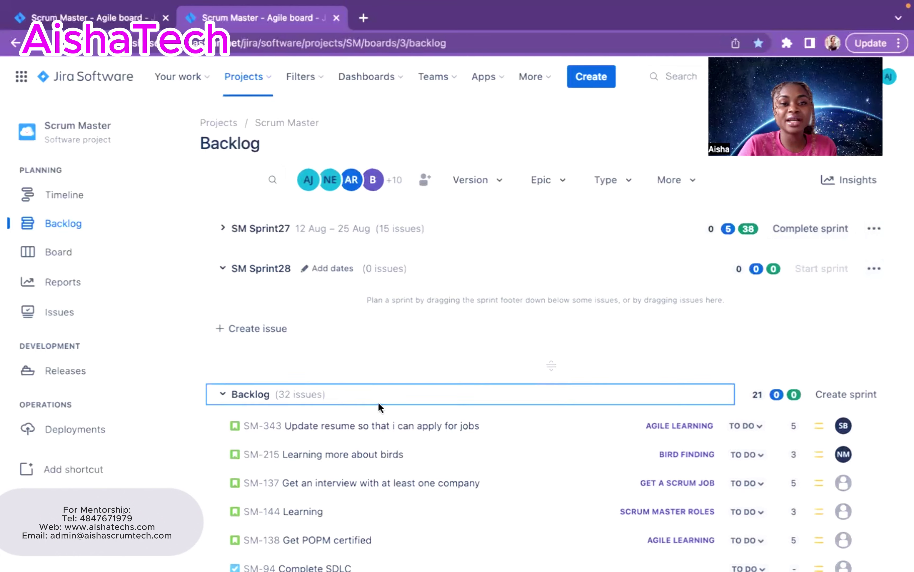
pyautogui.scroll(-4, 324, 478)
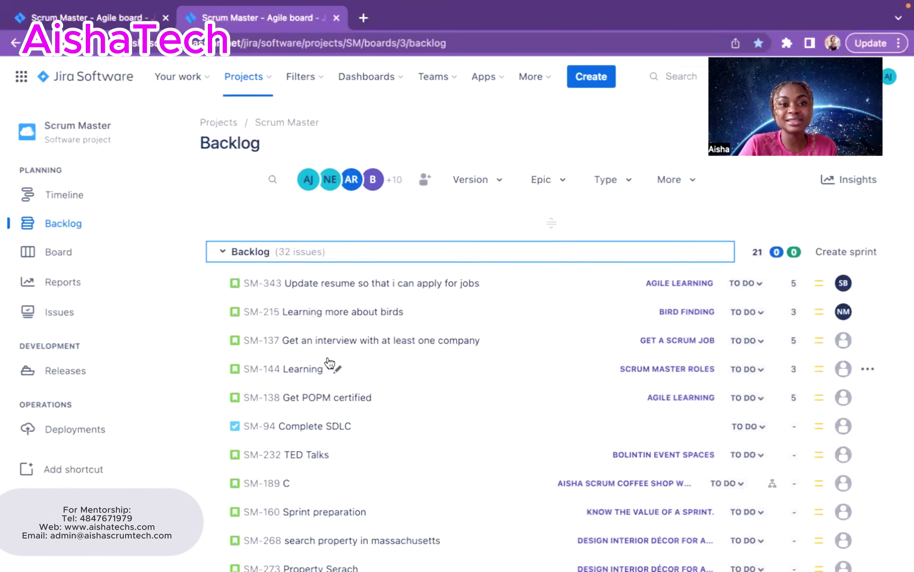
pyautogui.scroll(4, 329, 362)
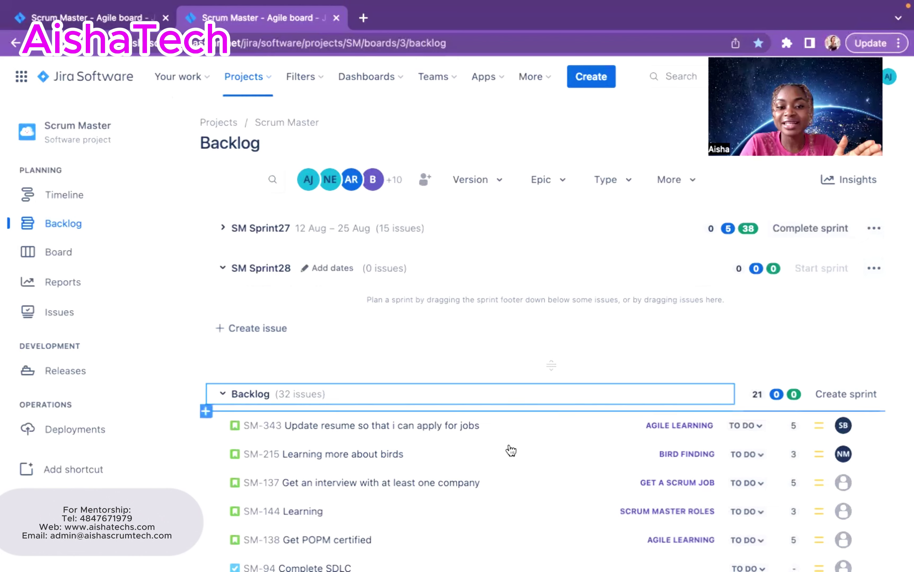
# Move SM-343, SM-215 and SM-137 from the Backlog into SM Sprint28.
pyautogui.scroll(-5, 512, 442)
pyautogui.scroll(5, 416, 451)
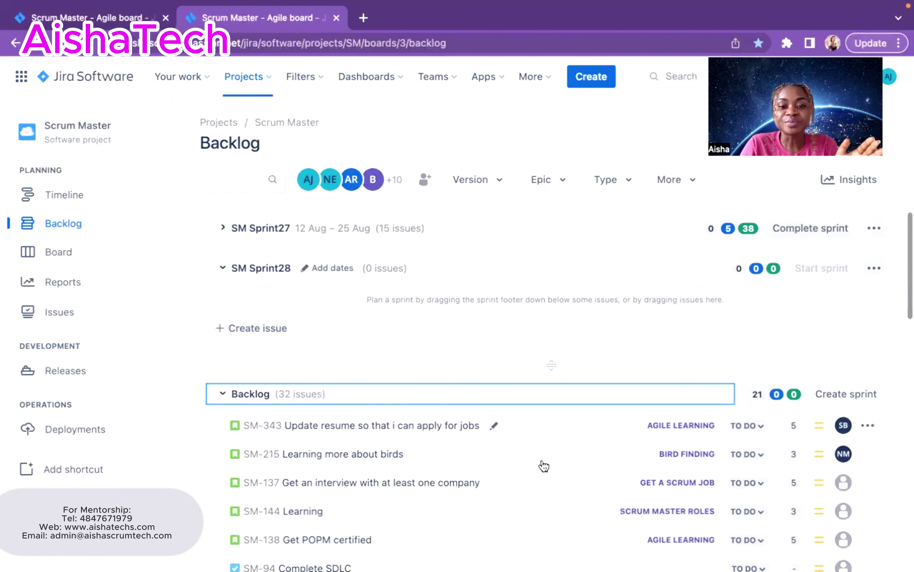
pyautogui.moveTo(556, 434); pyautogui.dragTo(529, 302)
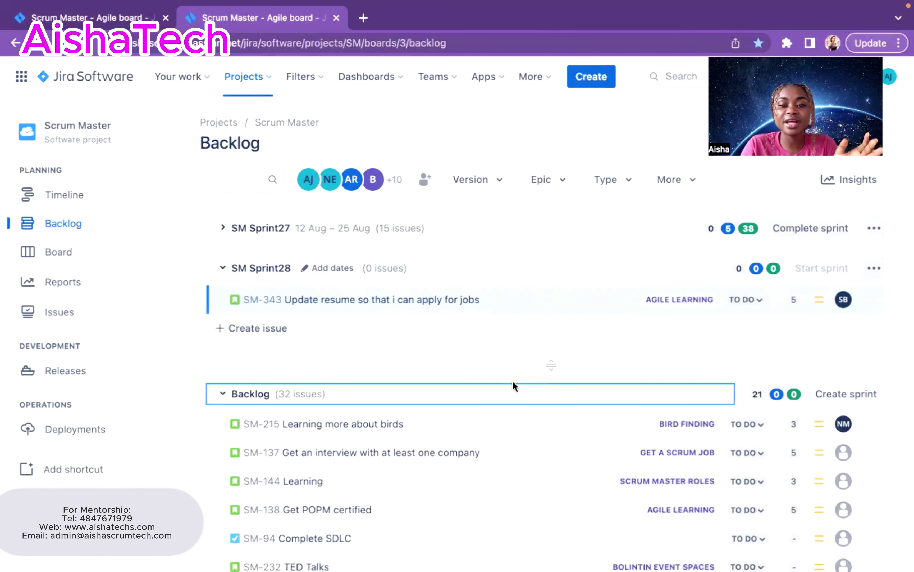
pyautogui.scroll(-2, 625, 386)
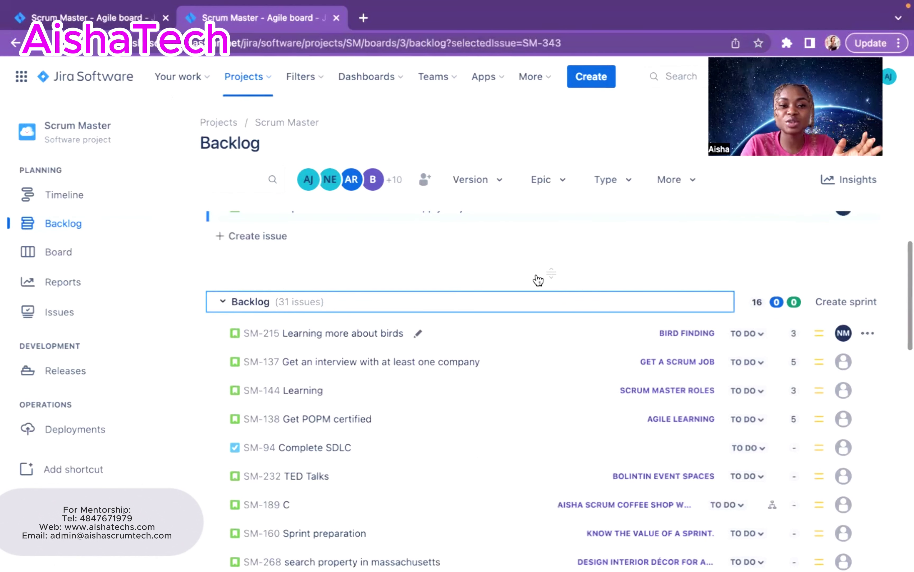
pyautogui.moveTo(528, 229); pyautogui.dragTo(528, 229)
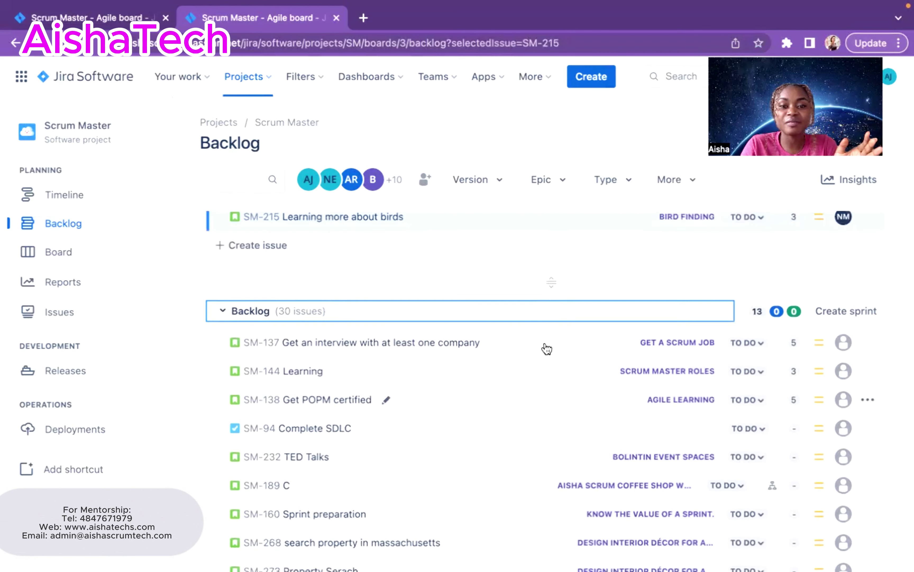
pyautogui.moveTo(547, 348); pyautogui.dragTo(524, 231)
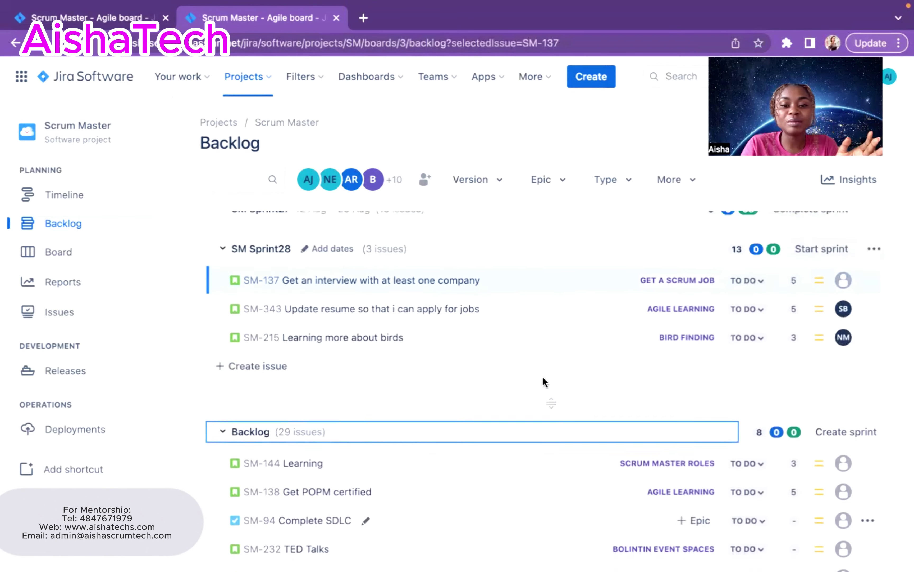
# Move SM-94 and SM-138 into SM Sprint28, bringing it to five issues, 18 points.
pyautogui.scroll(-4, 543, 379)
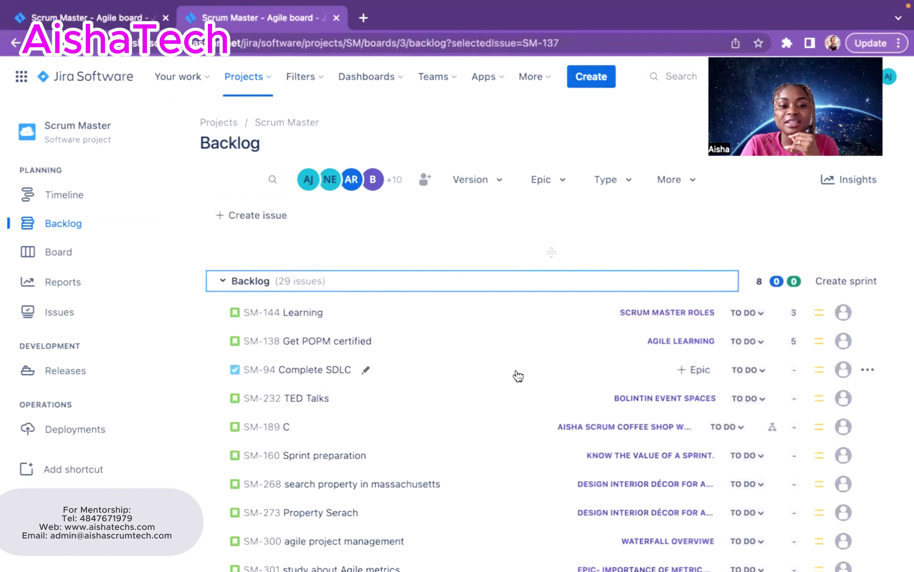
pyautogui.moveTo(518, 375); pyautogui.dragTo(504, 241)
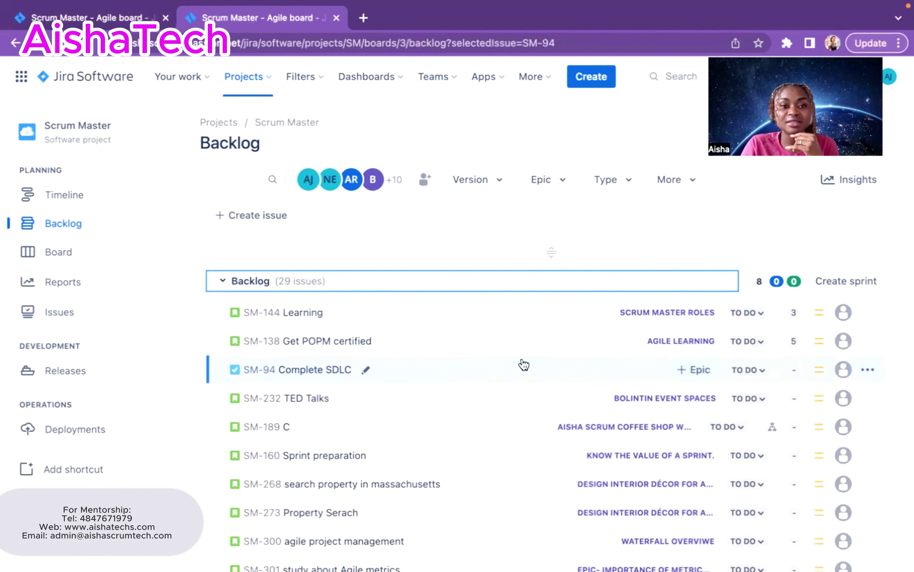
pyautogui.moveTo(524, 364); pyautogui.dragTo(523, 217)
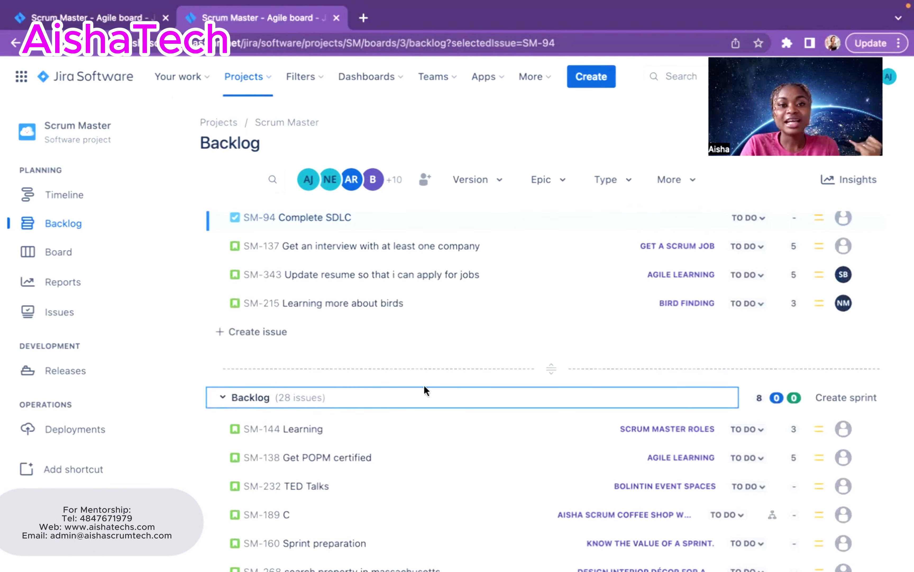
pyautogui.scroll(-2, 392, 439)
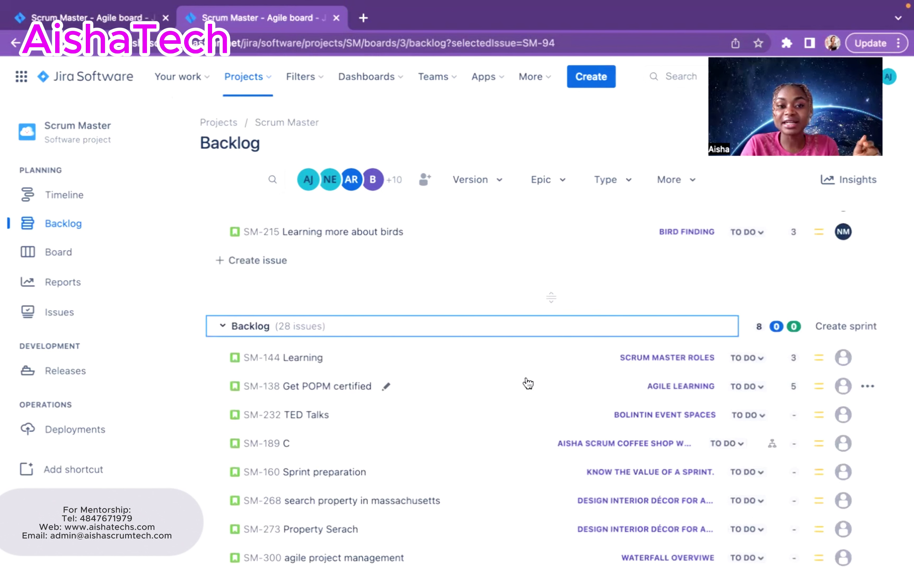
pyautogui.moveTo(528, 382); pyautogui.dragTo(517, 250)
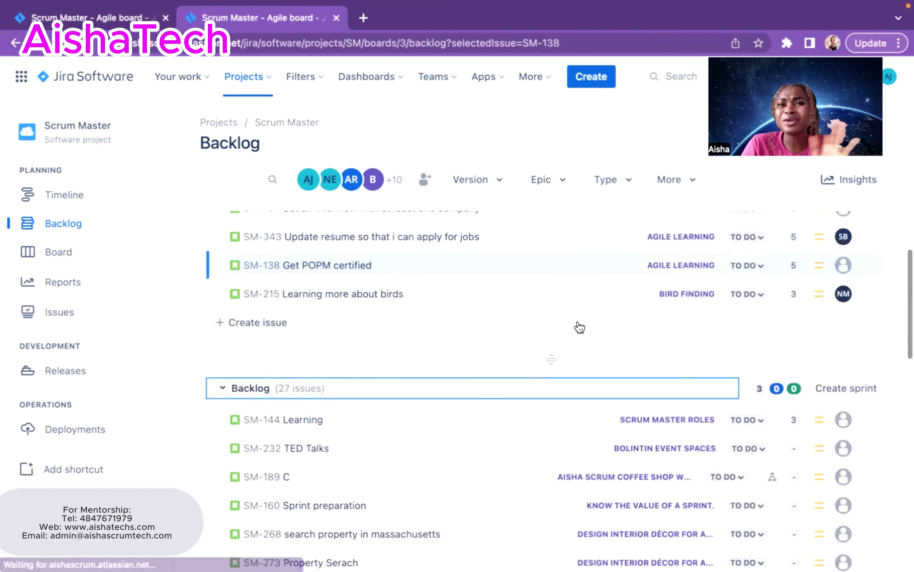
pyautogui.scroll(3, 580, 327)
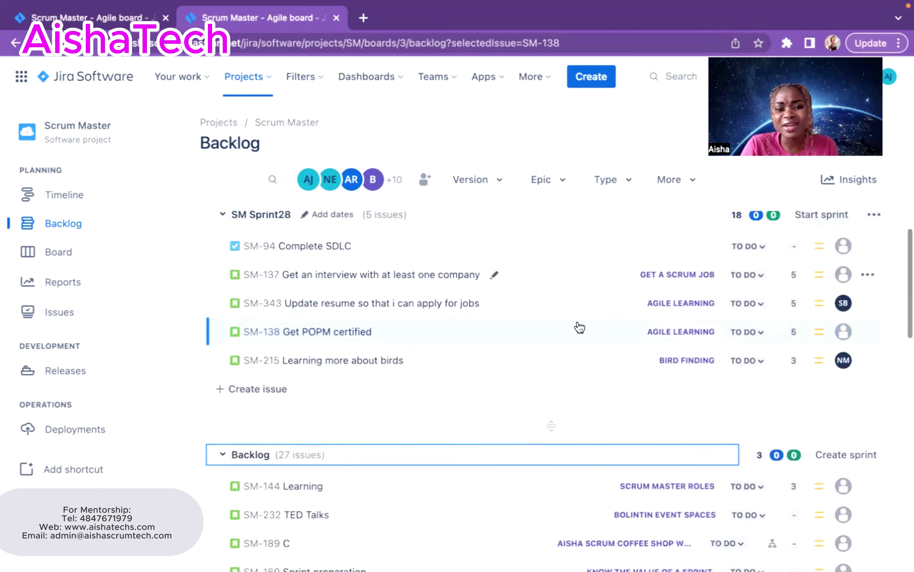
pyautogui.scroll(-4, 580, 327)
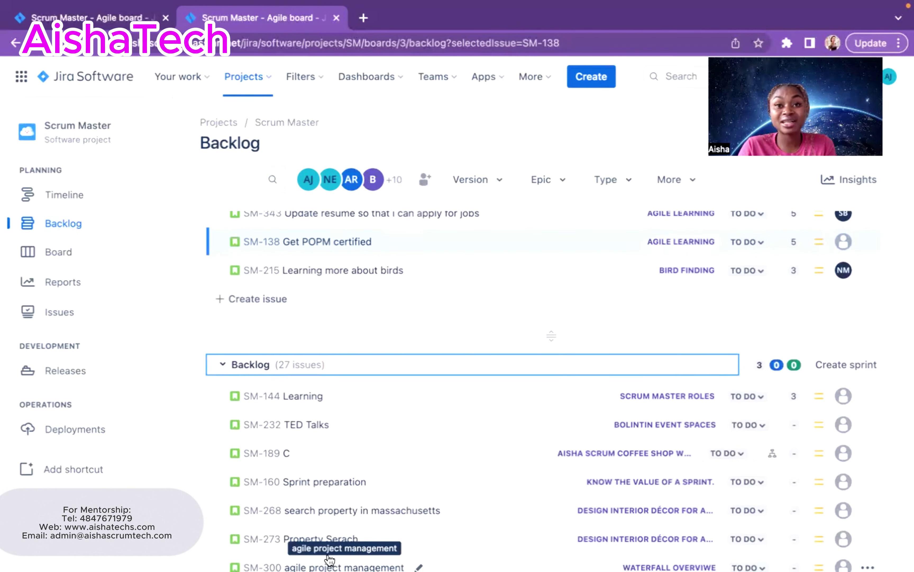
pyautogui.scroll(4, 330, 558)
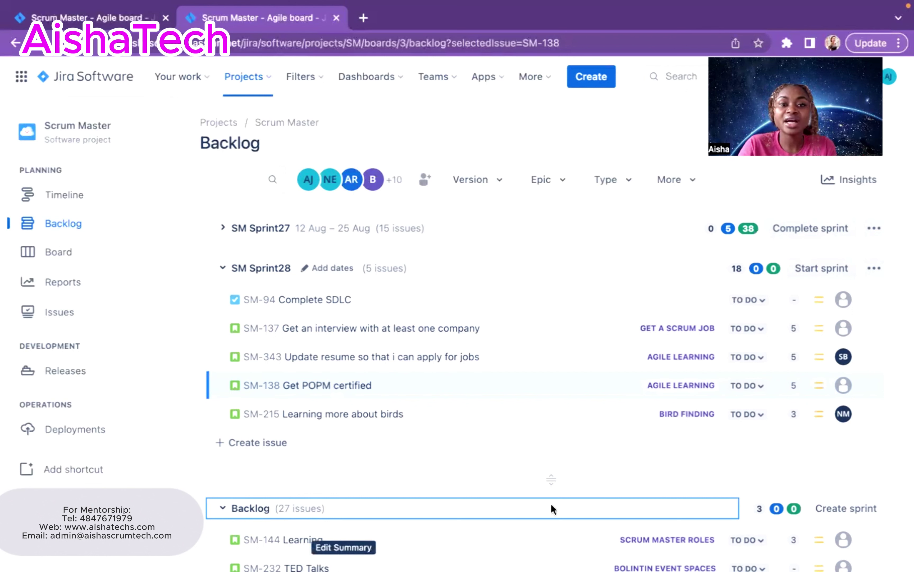
# Open SM-94 Complete SDLC and review its description, Medium priority and unassigned status.
pyautogui.click(509, 305)
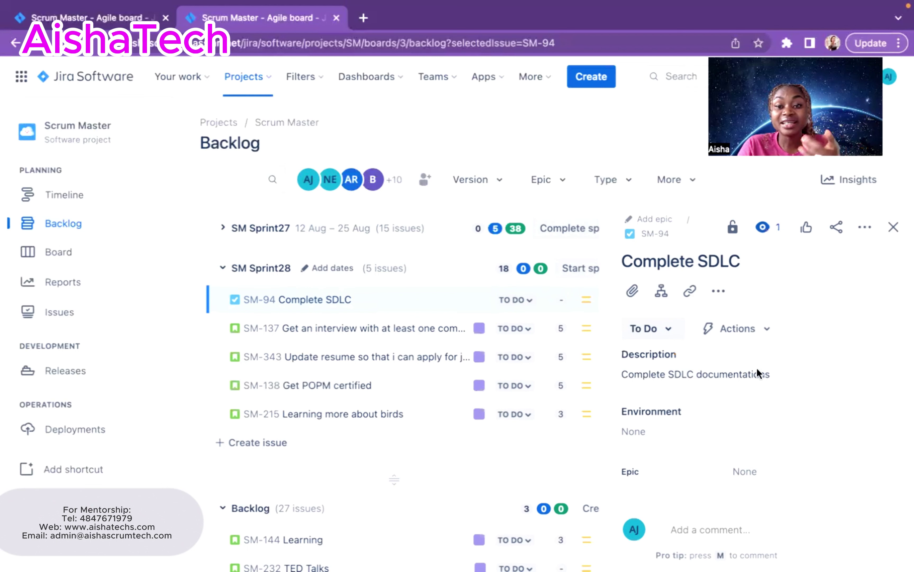
pyautogui.scroll(-3, 814, 380)
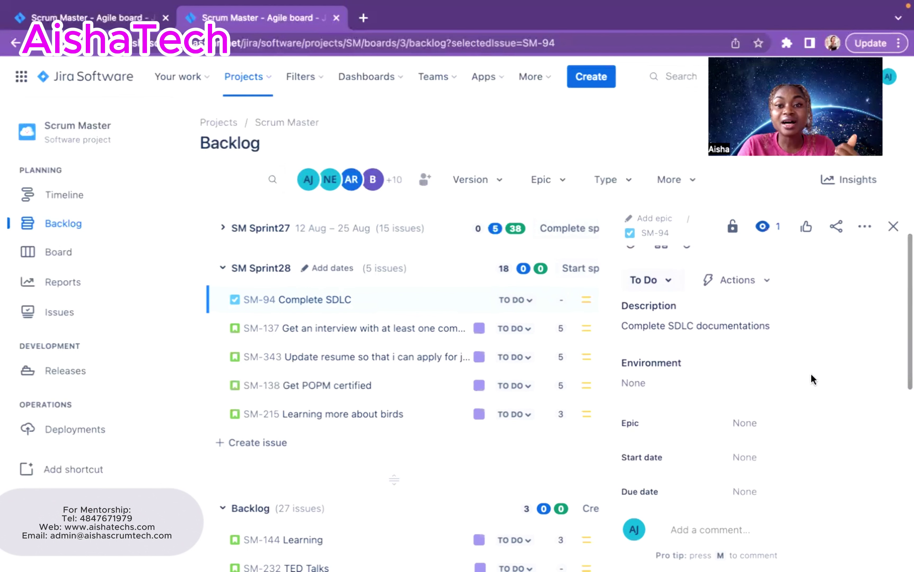
pyautogui.scroll(3, 764, 322)
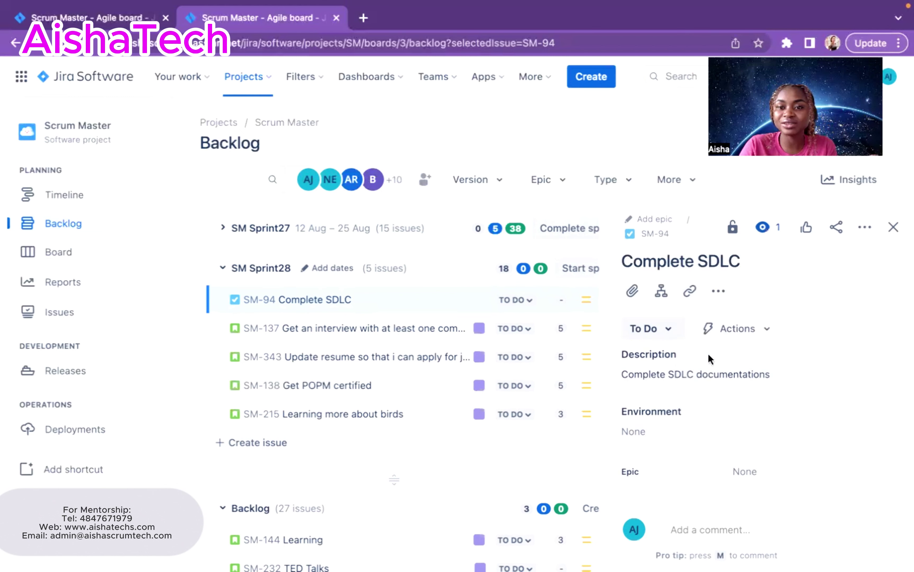
pyautogui.scroll(-2, 725, 358)
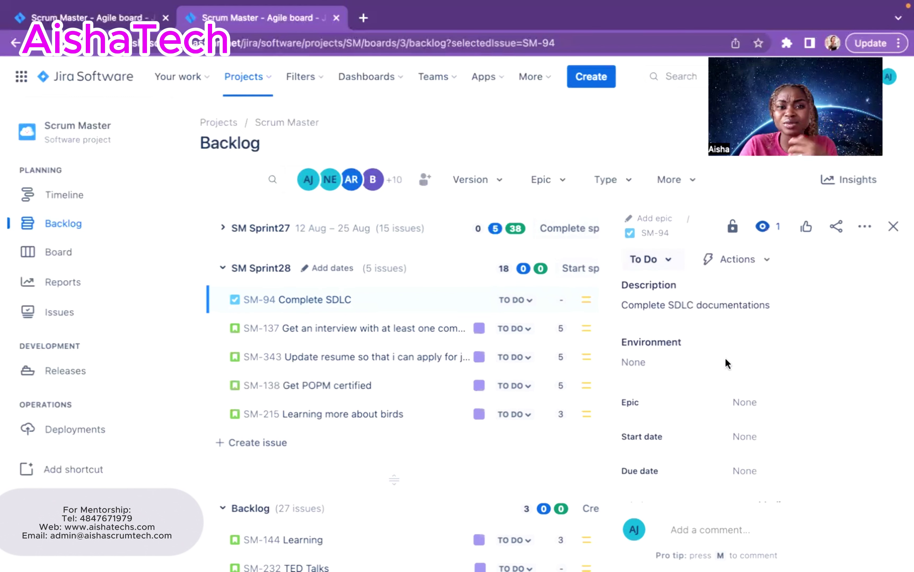
pyautogui.scroll(-4, 727, 363)
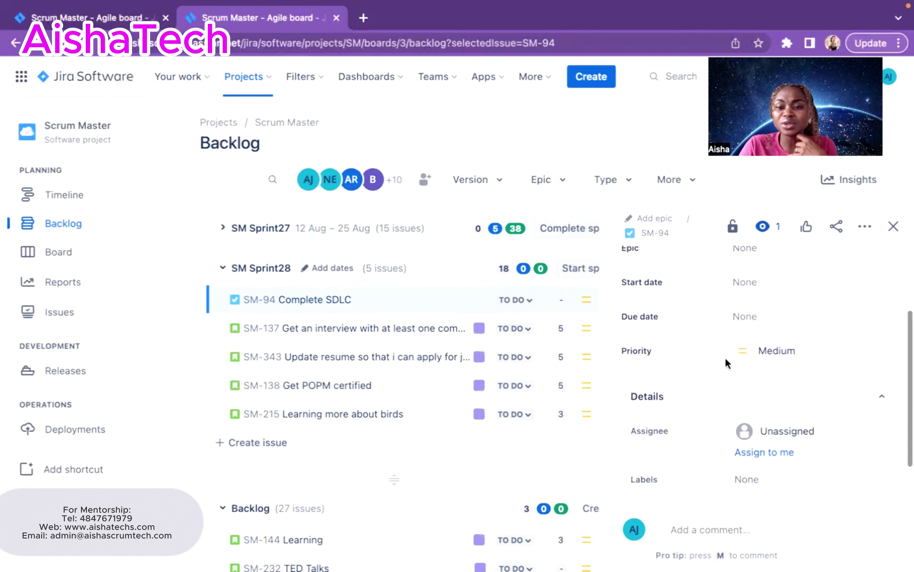
pyautogui.scroll(1, 726, 363)
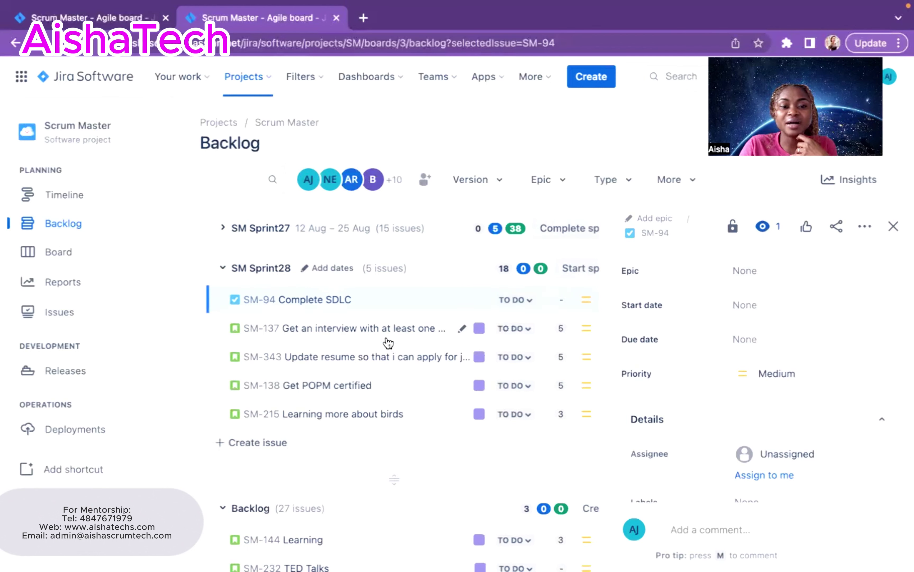
# Read SM-138 Get POPM certified's details, then close the detail panel.
pyautogui.click(414, 393)
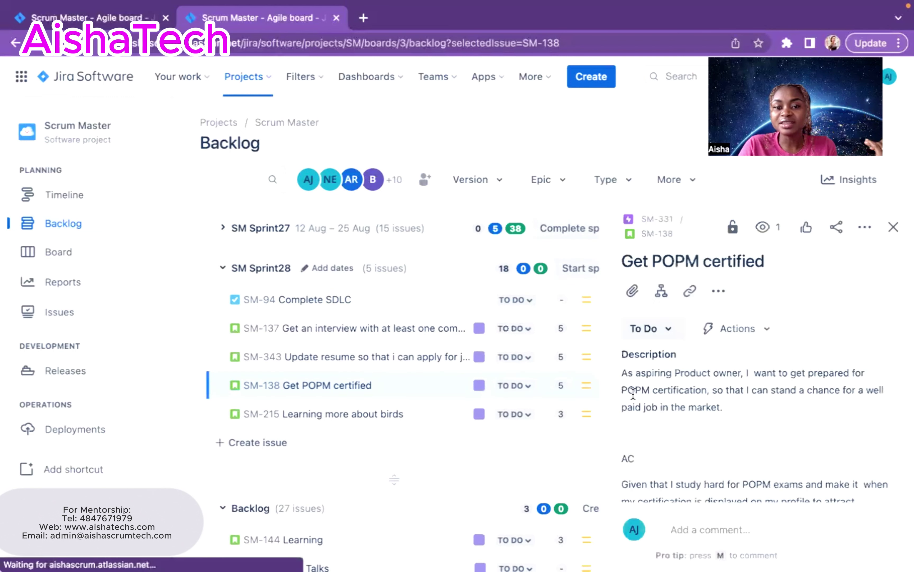
pyautogui.scroll(-2, 709, 397)
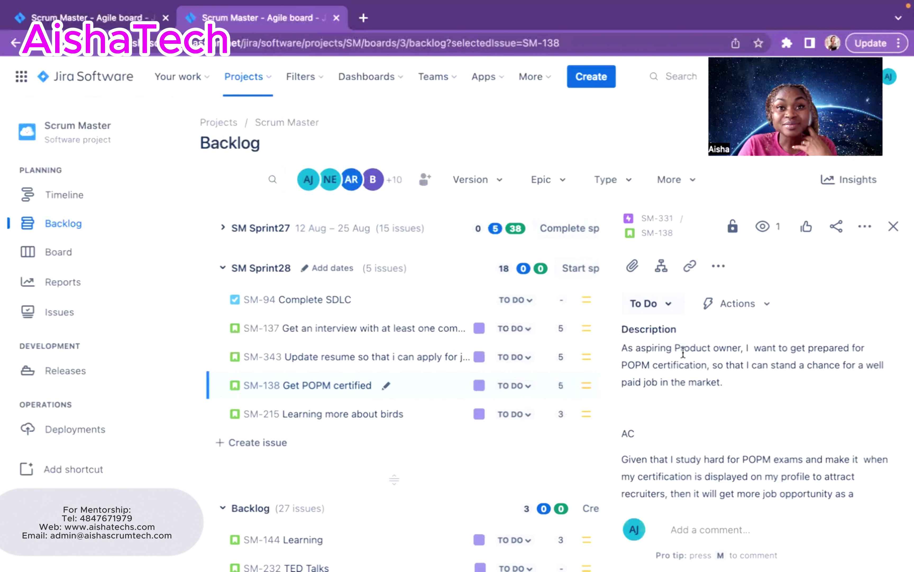
pyautogui.click(893, 227)
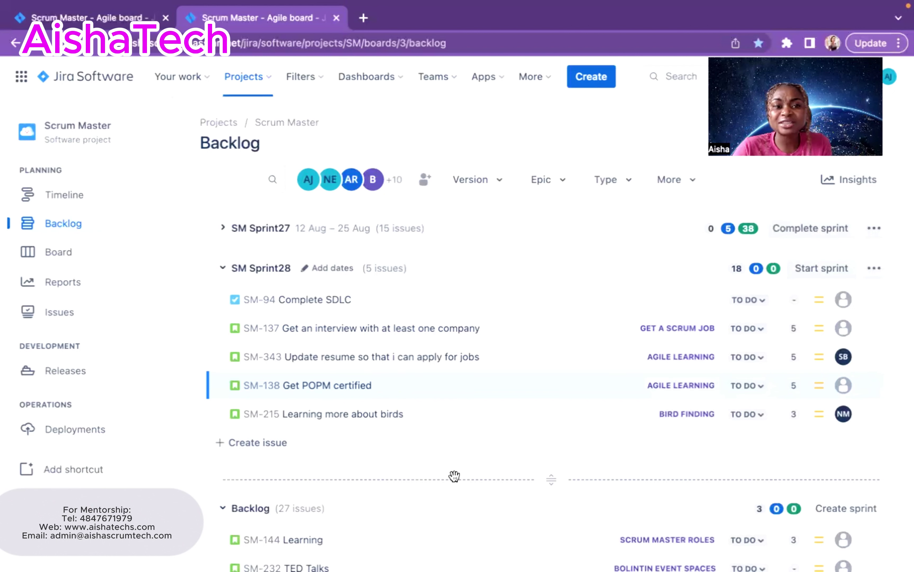
# Collapse SM Sprint28 and the 27-issue Backlog so only their headers show.
pyautogui.click(224, 271)
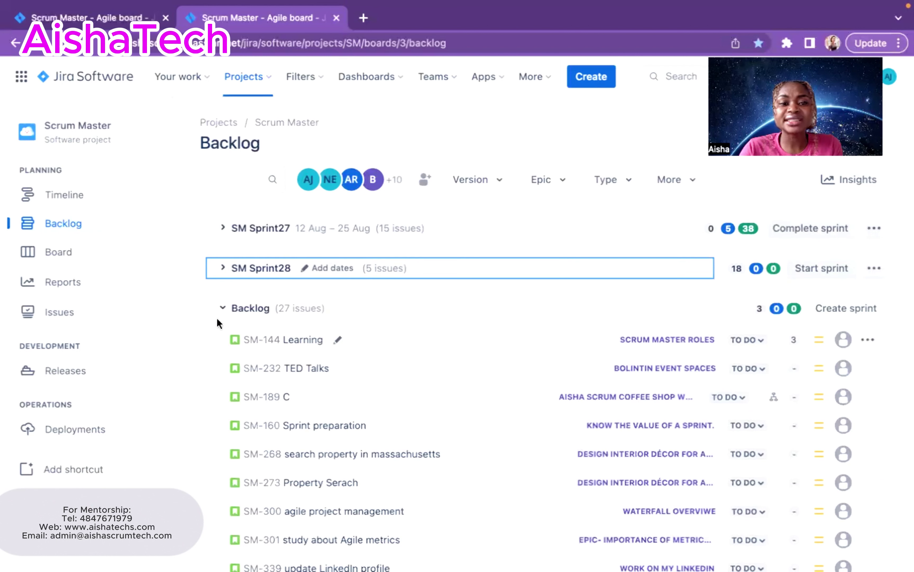
pyautogui.click(224, 309)
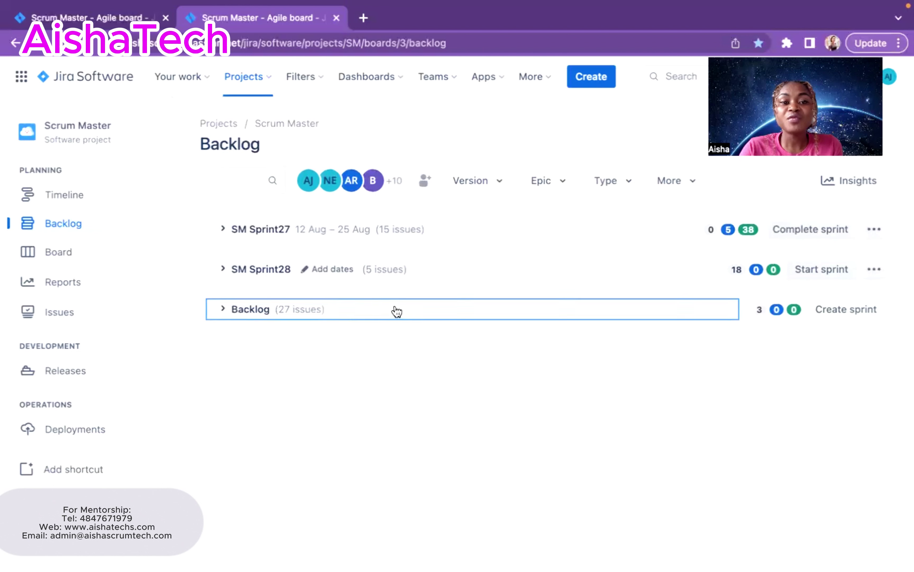